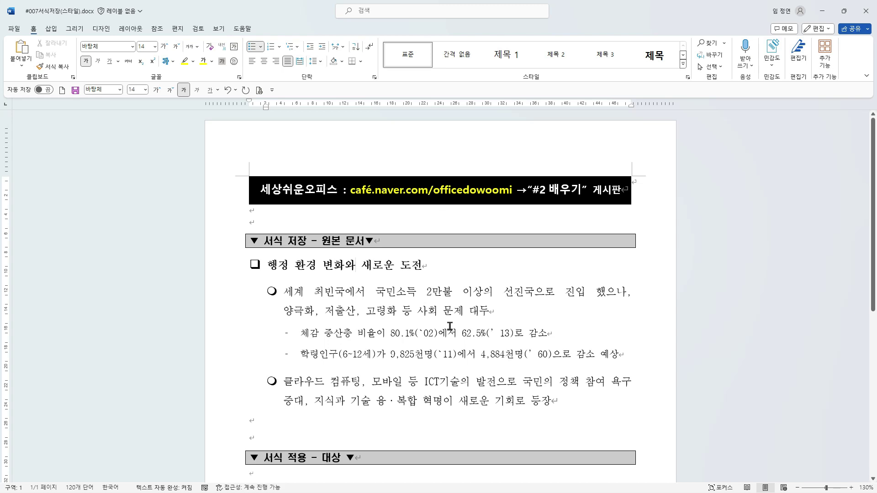
Step: Examine the paragraph formatting under "서식 저장 - 원본 문서" and the plain text under "서식 적용 - 대상"
scroll(449, 326, down, 3)
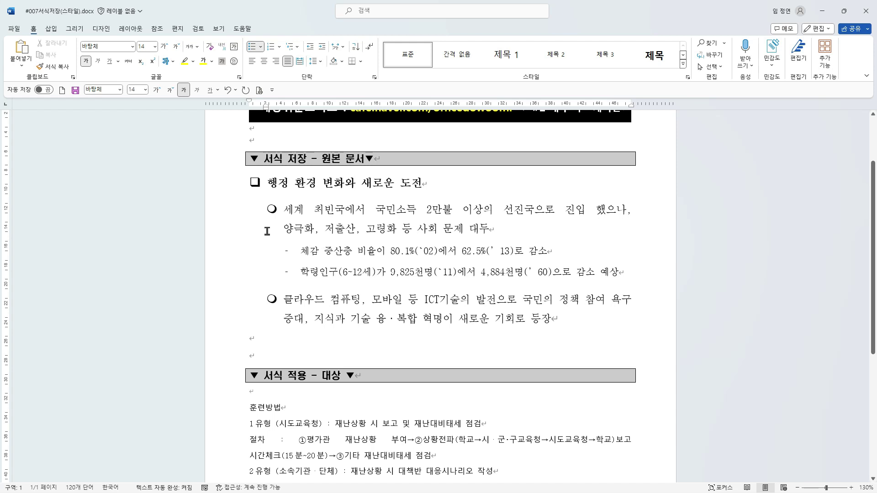
mouse_move(243, 171)
mouse_down()
mouse_move(272, 192)
mouse_move(406, 190)
mouse_up()
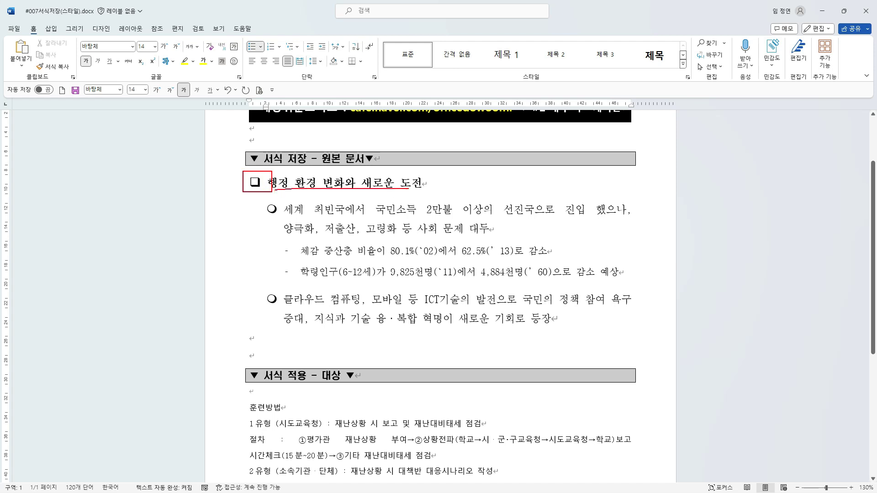
mouse_move(251, 195)
mouse_down()
mouse_move(257, 215)
mouse_move(273, 208)
mouse_move(549, 252)
mouse_move(569, 241)
mouse_up()
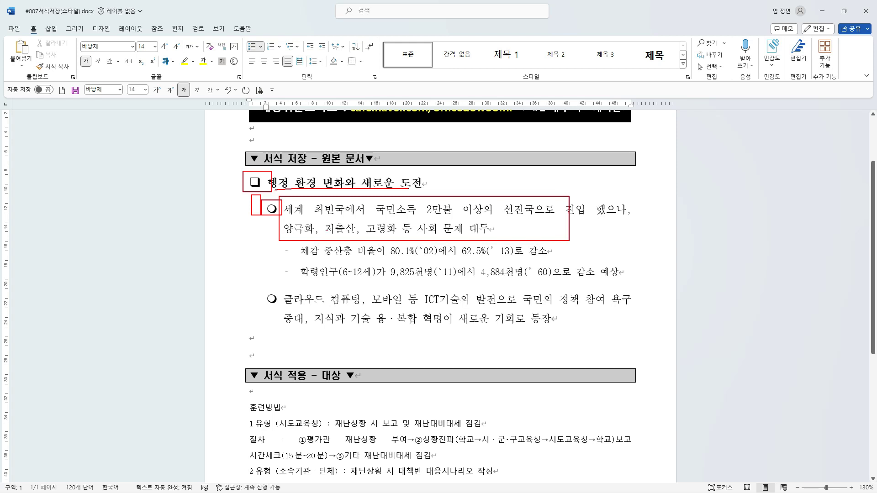
mouse_move(261, 226)
mouse_down()
mouse_move(267, 256)
mouse_move(441, 259)
mouse_up()
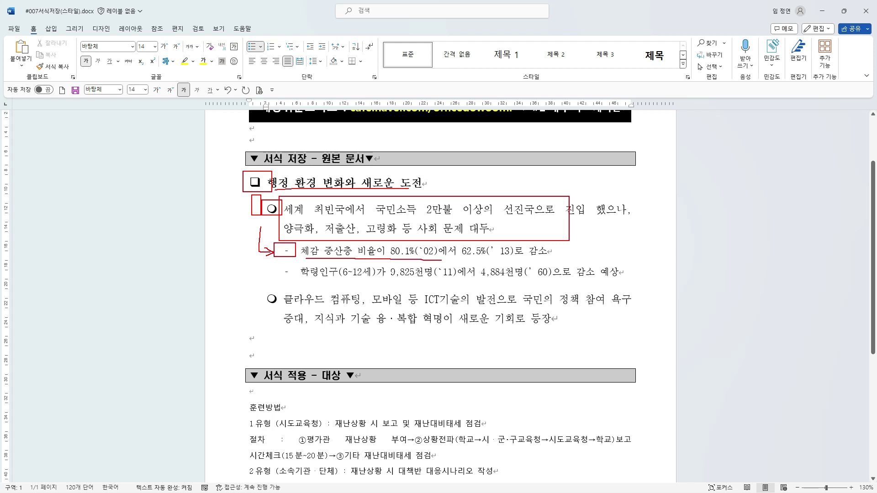
key(Escape)
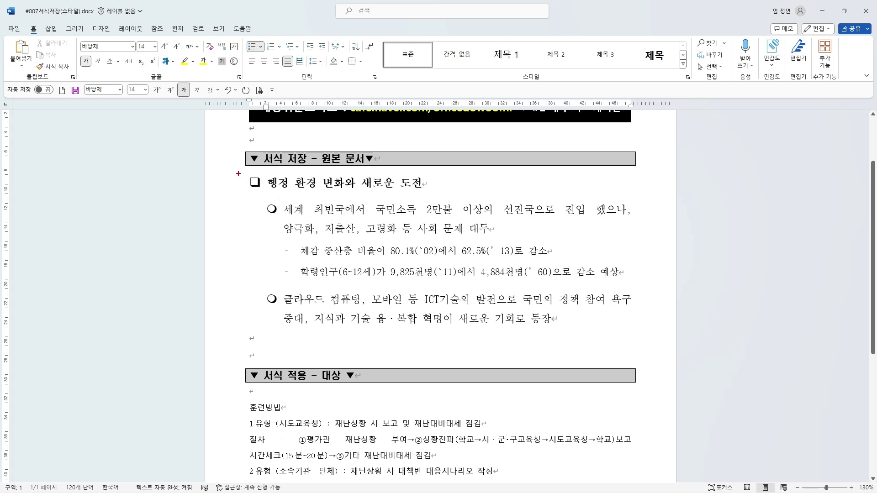
mouse_move(238, 173)
mouse_down()
mouse_move(496, 266)
mouse_move(651, 263)
mouse_up()
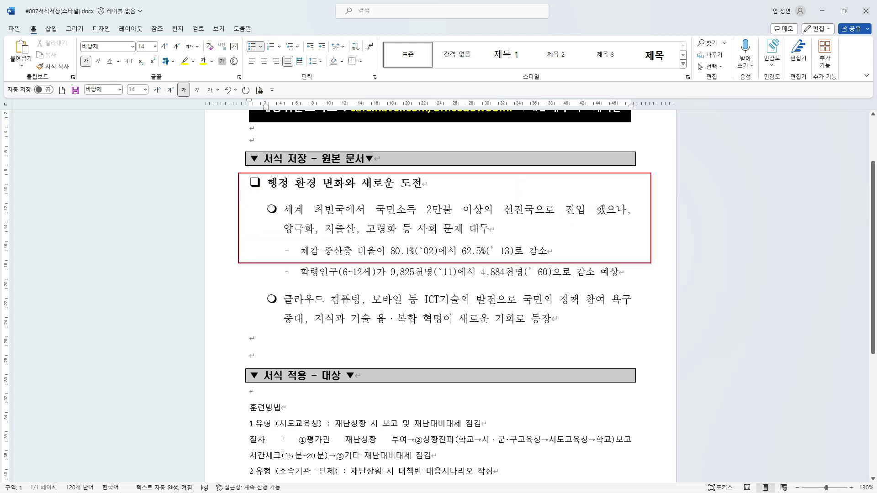
mouse_move(187, 240)
mouse_down()
mouse_move(222, 225)
mouse_move(227, 250)
mouse_up()
key(Escape)
scroll(368, 300, down, 4)
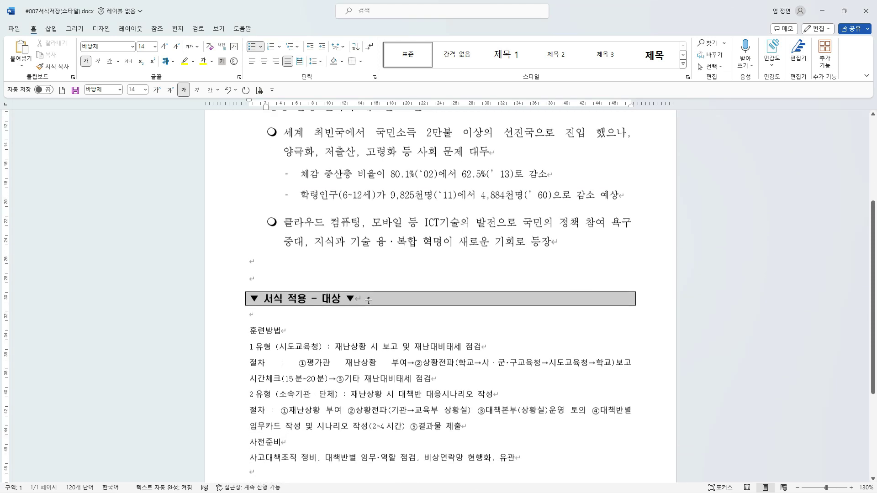
scroll(368, 300, down, 3)
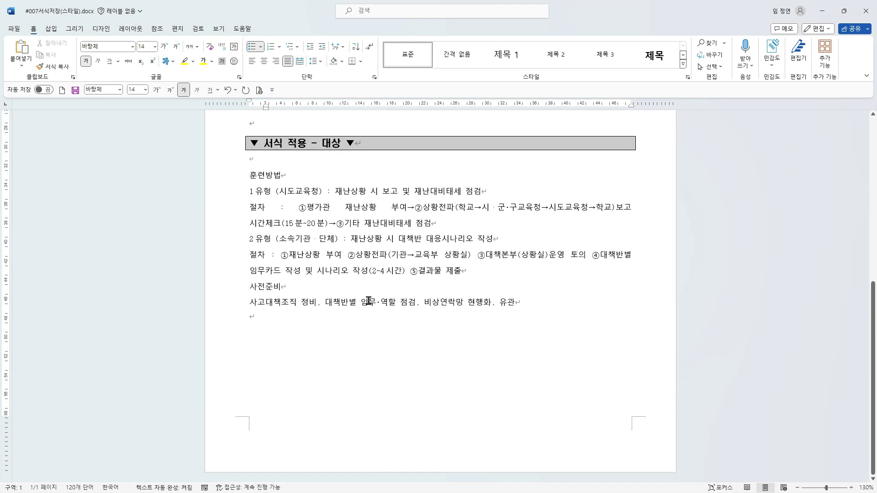
scroll(368, 301, up, 4)
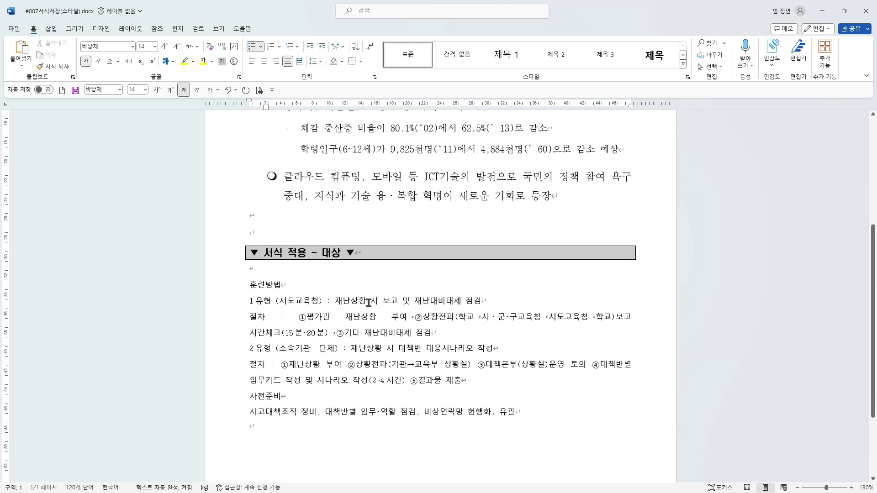
scroll(368, 303, up, 1)
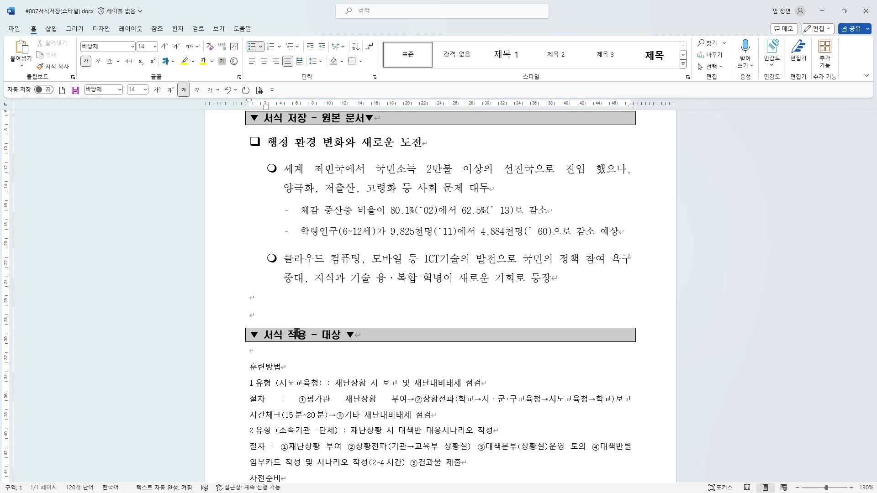
scroll(285, 331, up, 1)
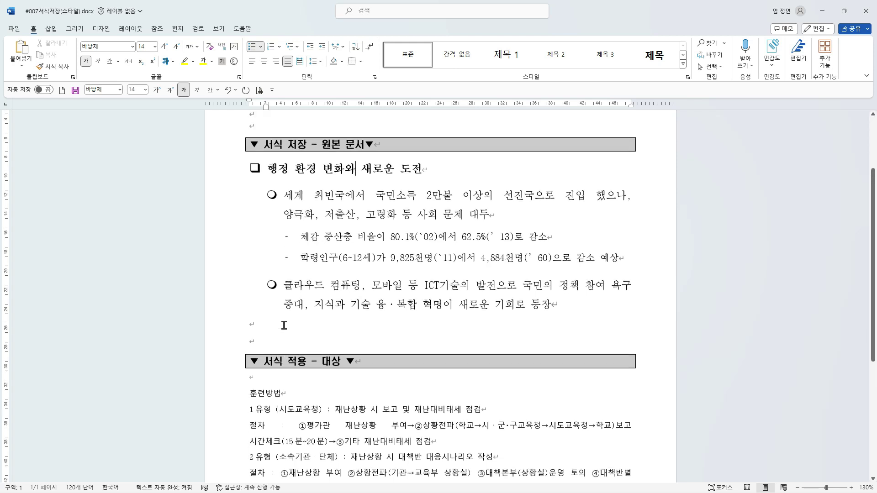
mouse_move(237, 157)
mouse_down()
mouse_move(307, 173)
mouse_move(443, 181)
mouse_move(485, 161)
mouse_move(476, 179)
mouse_move(496, 178)
mouse_up()
mouse_move(491, 170)
mouse_down()
mouse_move(502, 168)
mouse_move(505, 183)
mouse_move(529, 178)
mouse_up()
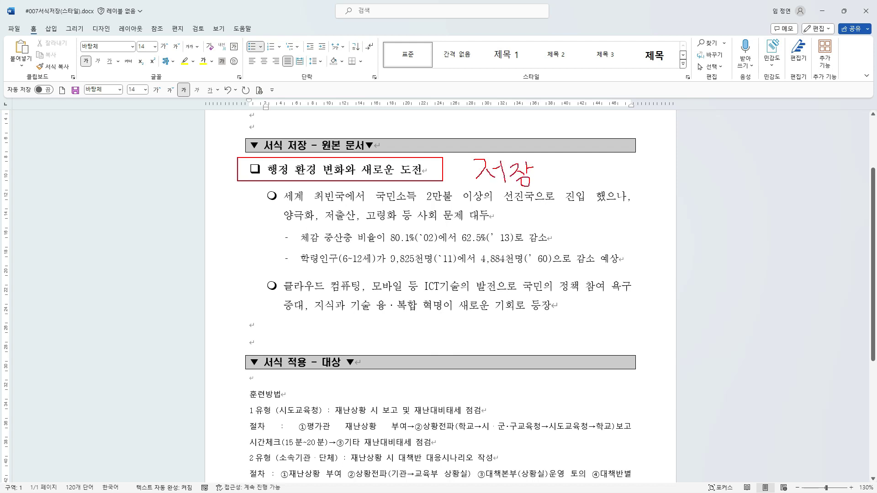
drag(257, 182, 553, 227)
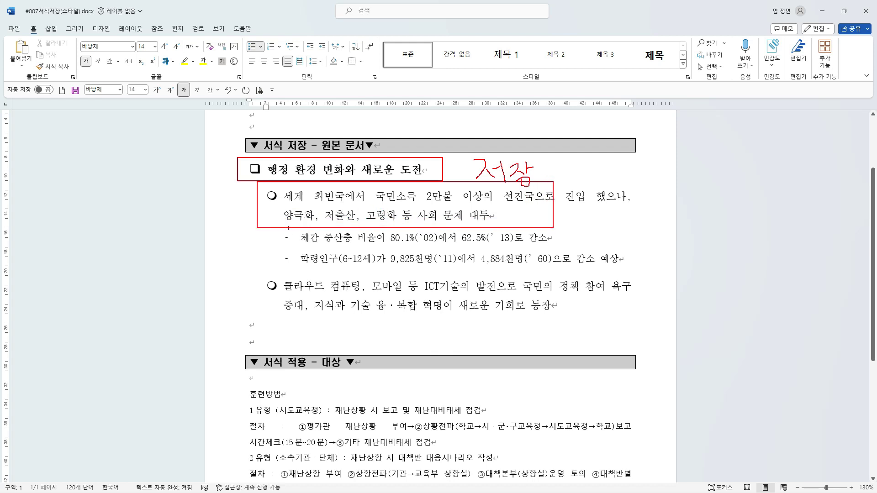
drag(280, 228, 472, 245)
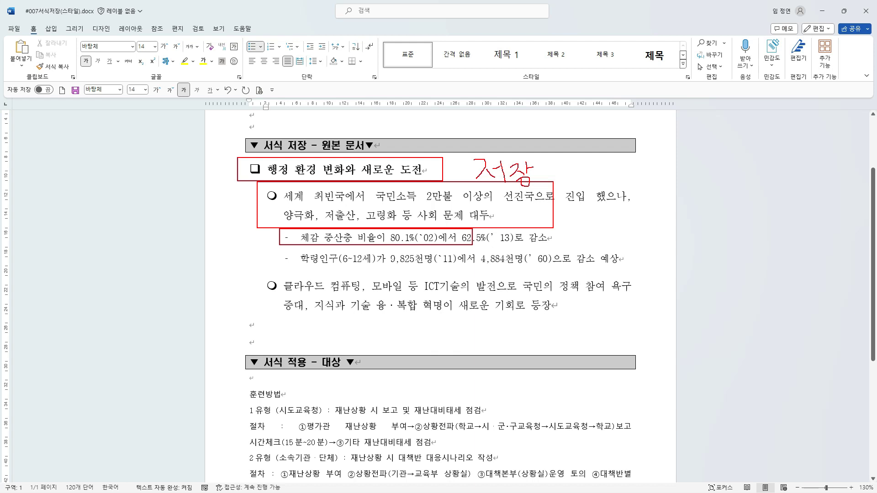
key(Escape)
scroll(279, 300, down, 1)
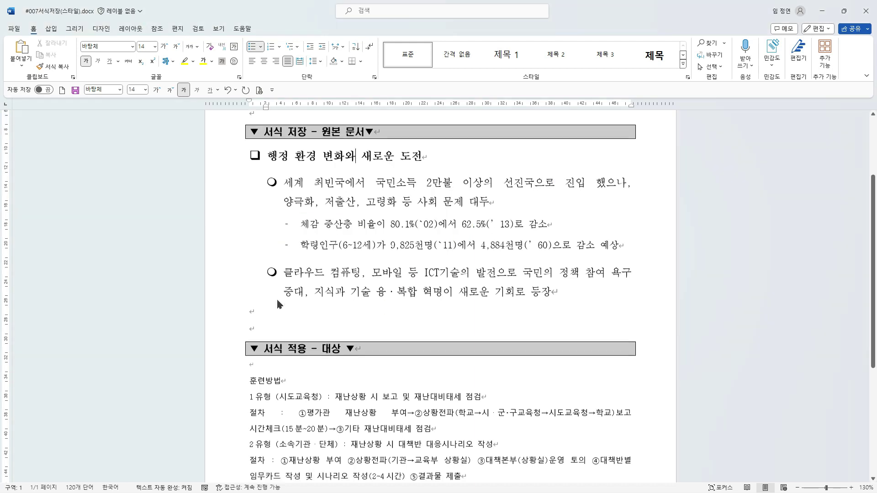
drag(246, 355, 304, 372)
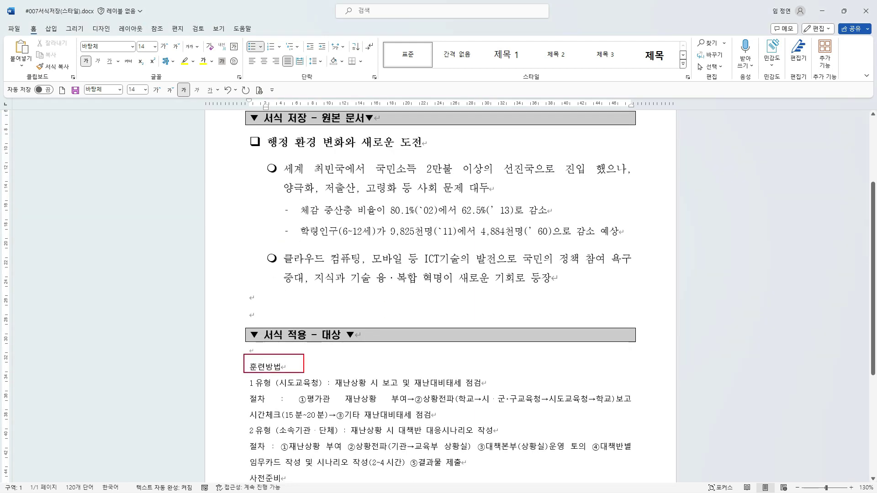
mouse_move(297, 129)
mouse_down()
mouse_move(260, 138)
mouse_move(198, 280)
mouse_move(235, 346)
mouse_move(214, 358)
mouse_up()
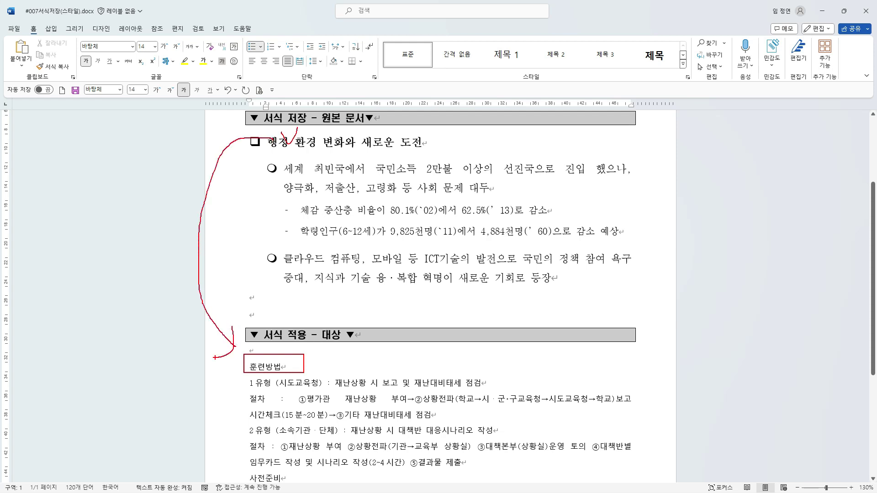
drag(261, 158, 285, 177)
mouse_move(284, 169)
mouse_down()
mouse_move(388, 278)
mouse_move(357, 385)
mouse_move(344, 391)
mouse_move(353, 398)
mouse_up()
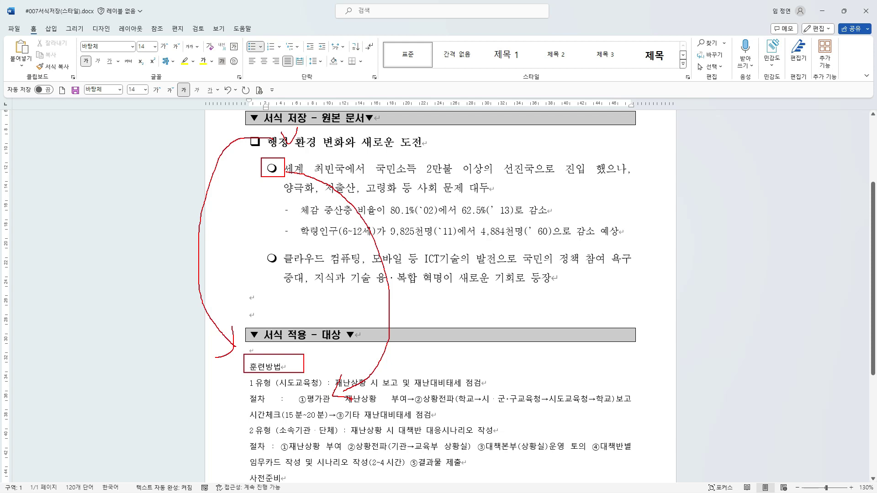
key(Escape)
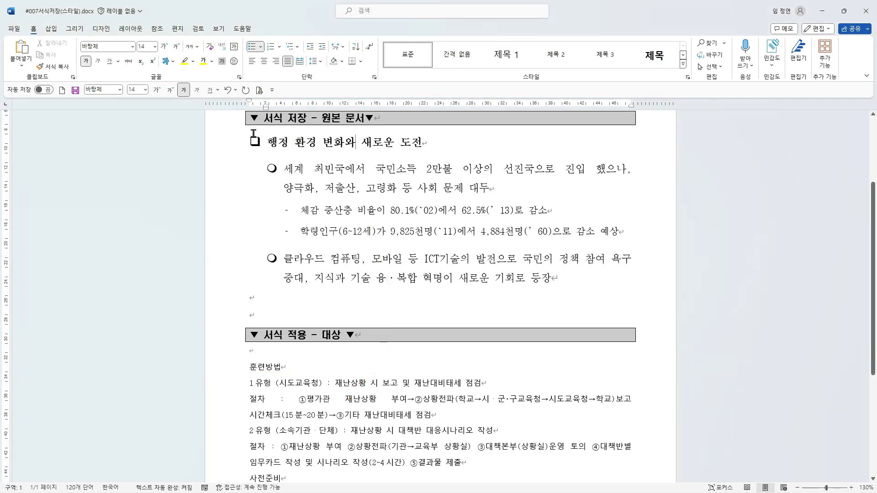
mouse_move(268, 141)
mouse_down()
mouse_move(428, 282)
mouse_move(543, 288)
mouse_up()
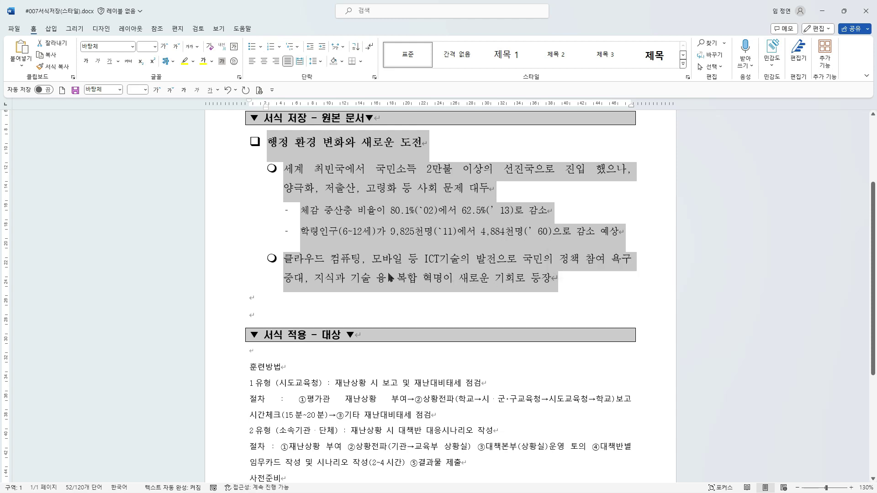
click(357, 202)
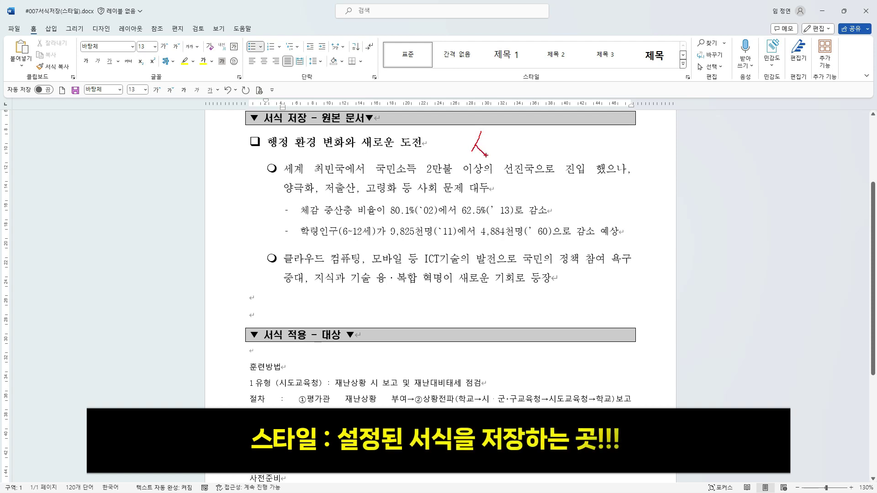
mouse_move(477, 140)
mouse_down()
mouse_move(497, 160)
mouse_move(506, 150)
mouse_up()
drag(510, 139, 529, 152)
mouse_move(519, 158)
mouse_down()
mouse_move(532, 156)
mouse_move(525, 174)
mouse_up()
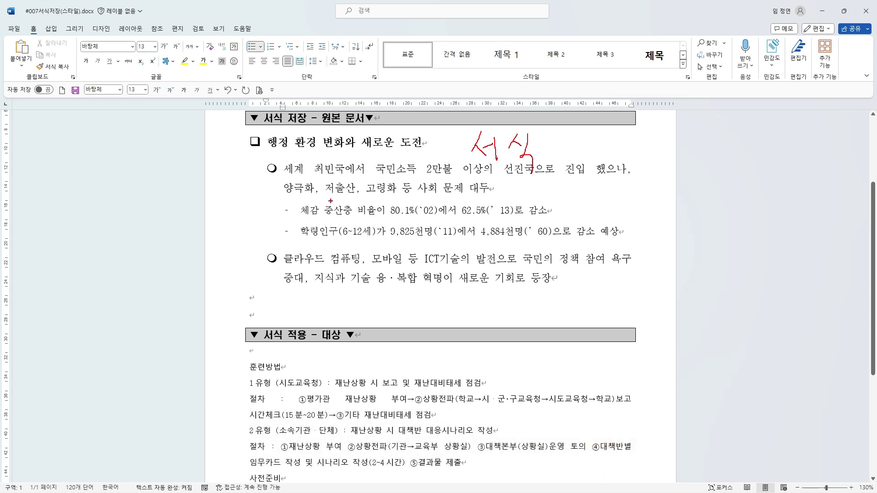
key(Escape)
Step: Place the text cursor inside the square-bulleted heading "행정 환경 변화와 새로운 도전" without leaving any text selected
click(214, 149)
drag(267, 143, 429, 143)
click(341, 143)
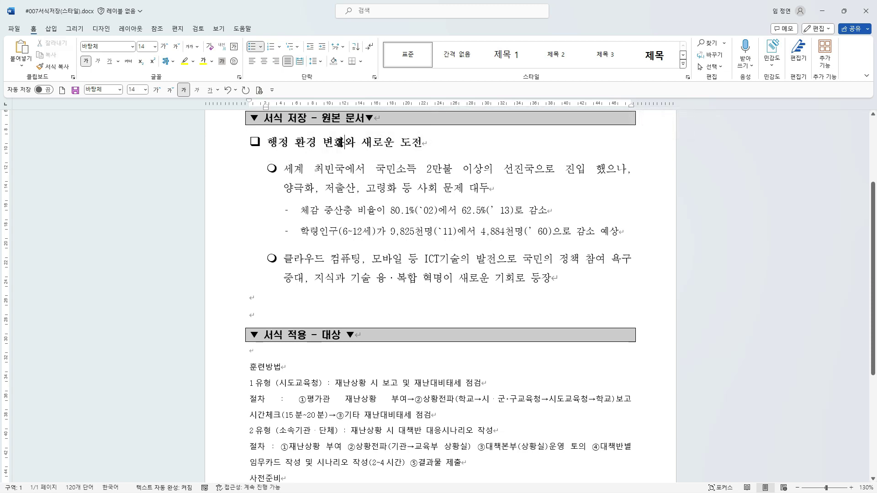
drag(286, 143, 428, 143)
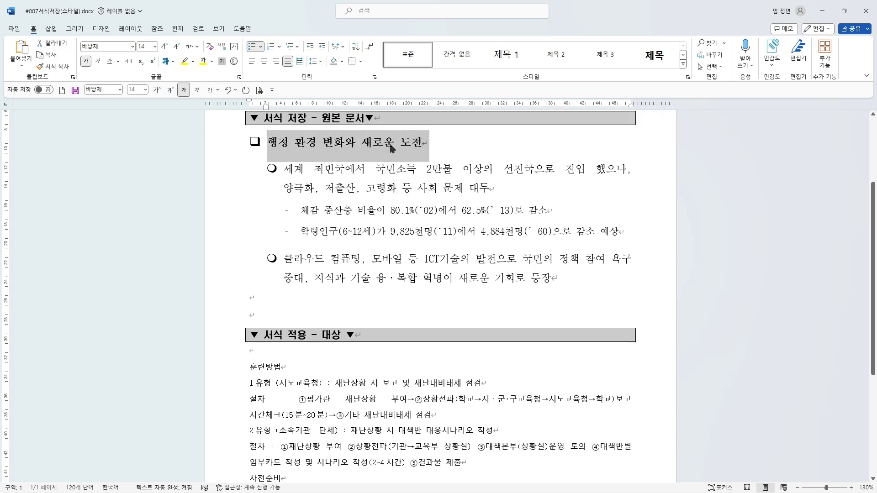
click(328, 144)
drag(327, 132, 353, 166)
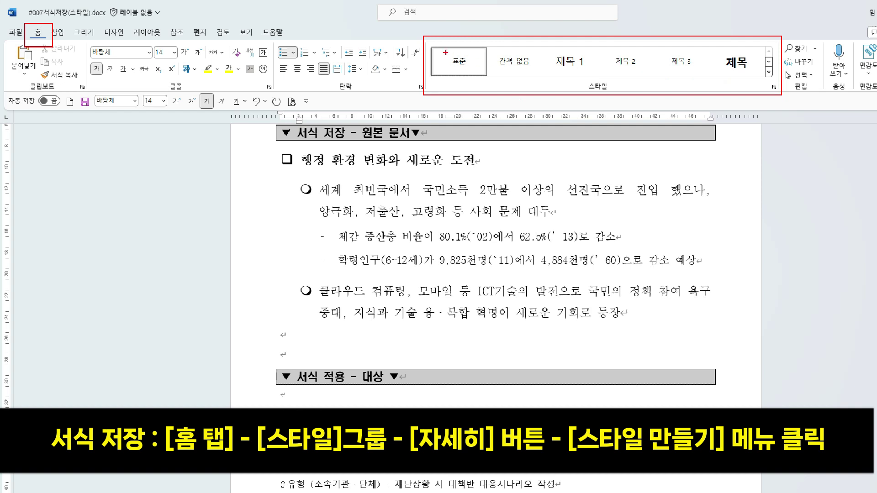
mouse_move(436, 50)
mouse_down()
mouse_move(566, 72)
mouse_move(766, 81)
mouse_up()
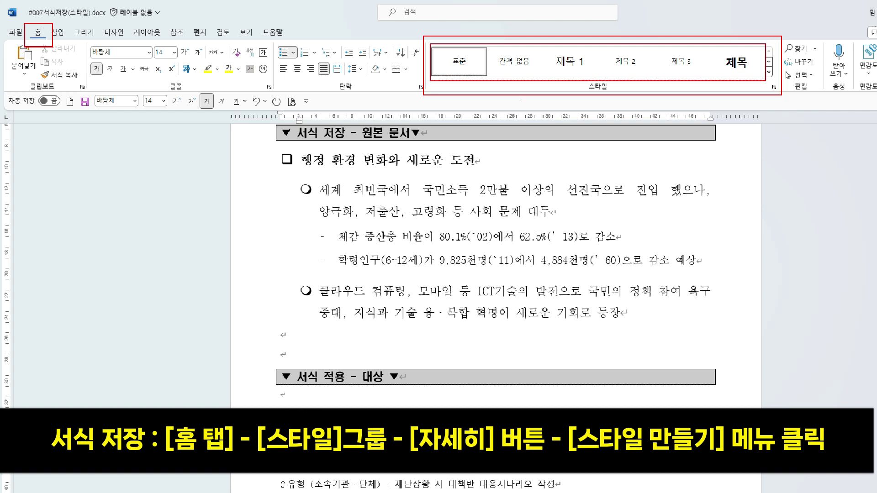
mouse_move(636, 38)
mouse_down()
mouse_move(614, 68)
mouse_move(641, 77)
mouse_up()
drag(387, 152, 386, 175)
mouse_move(453, 174)
mouse_down()
mouse_move(456, 180)
mouse_move(529, 96)
mouse_move(521, 75)
mouse_move(538, 75)
mouse_up()
key(e)
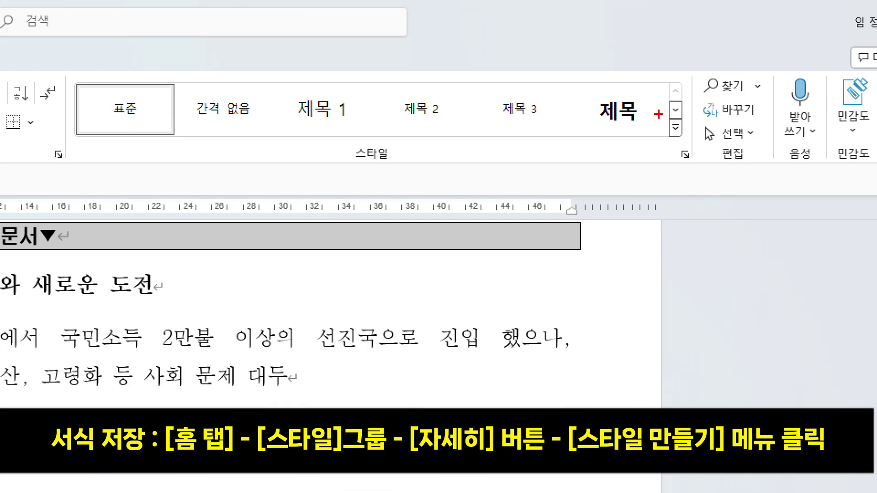
drag(657, 113, 693, 149)
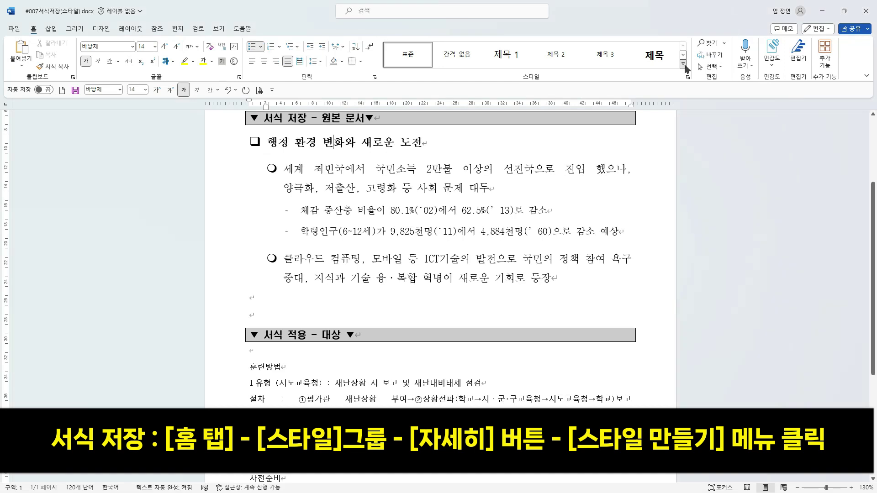
Step: Open the dialog for creating a new style from the formatting of the heading "행정 환경 변화와 새로운 도전"
click(660, 251)
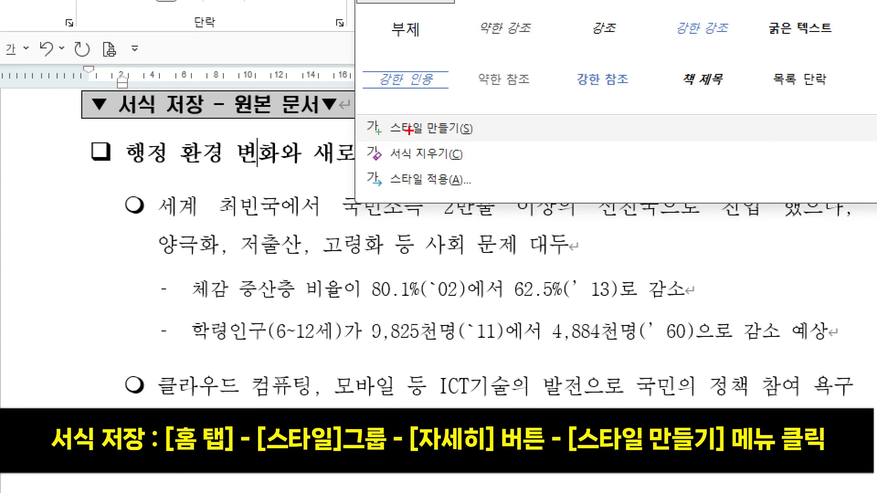
drag(392, 122, 452, 138)
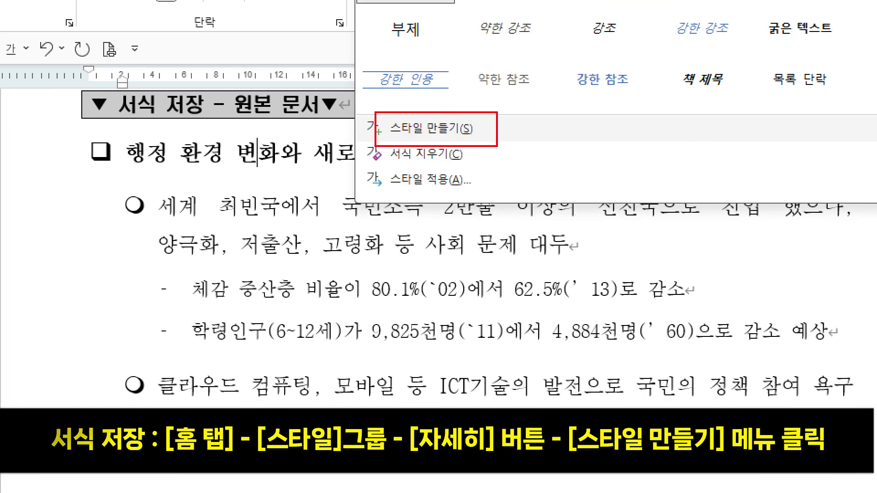
key(Escape)
click(423, 130)
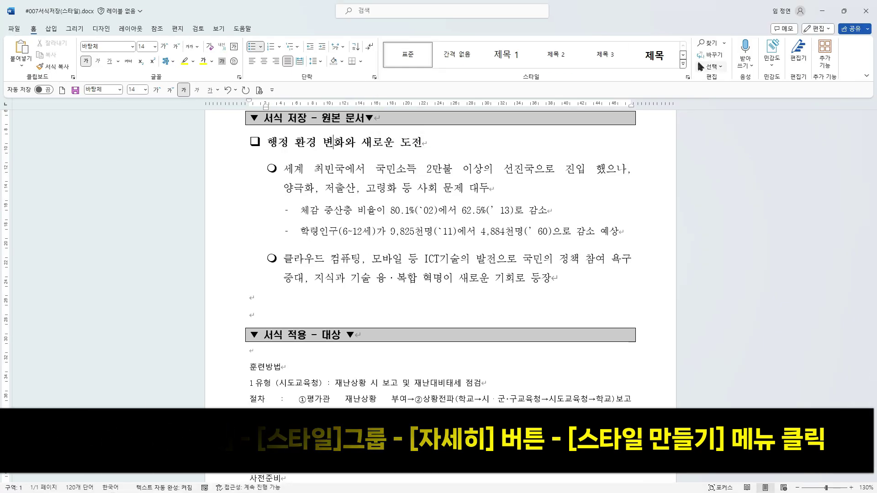
click(682, 64)
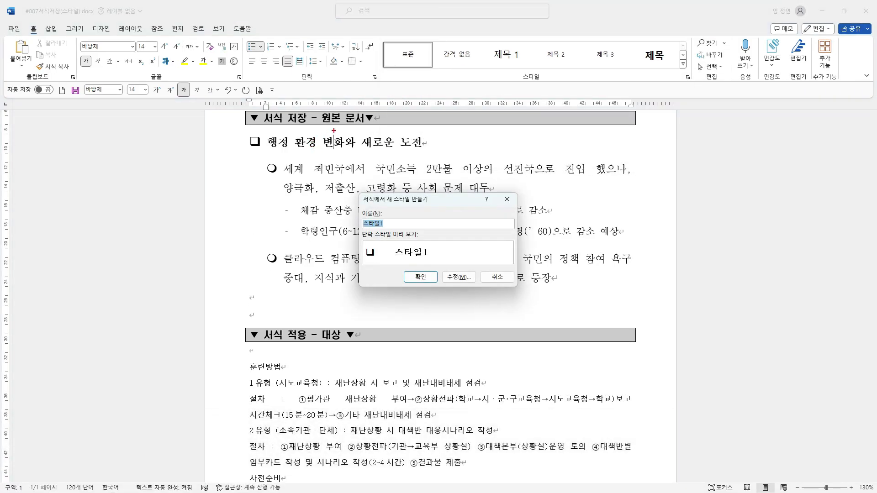
mouse_move(333, 131)
mouse_down()
mouse_move(344, 155)
mouse_move(327, 158)
mouse_up()
drag(359, 237, 449, 266)
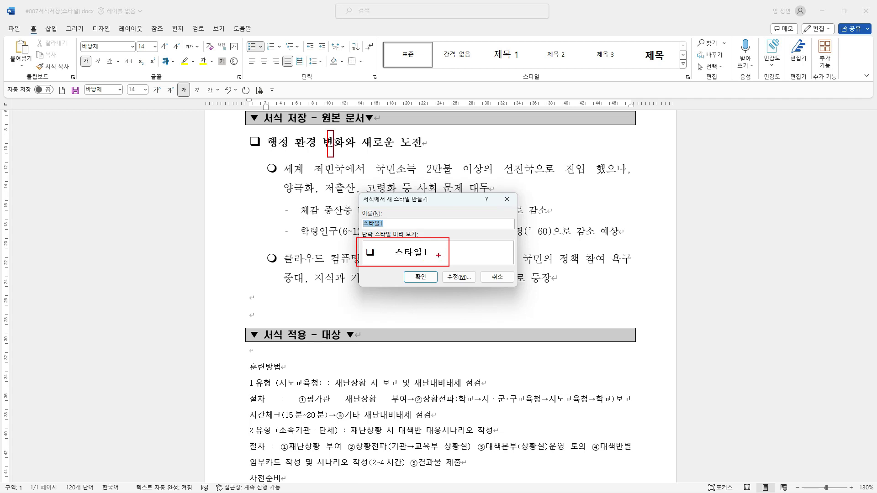
drag(434, 250, 450, 251)
drag(379, 193, 429, 204)
drag(356, 208, 390, 237)
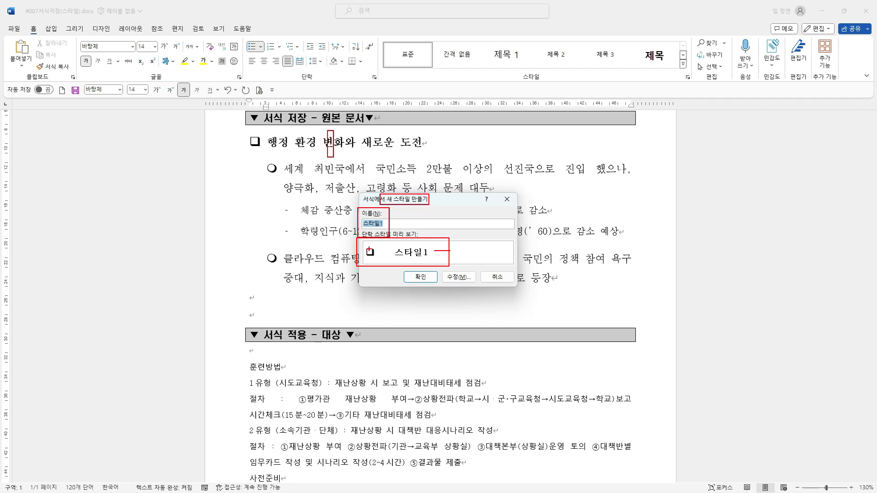
key(Escape)
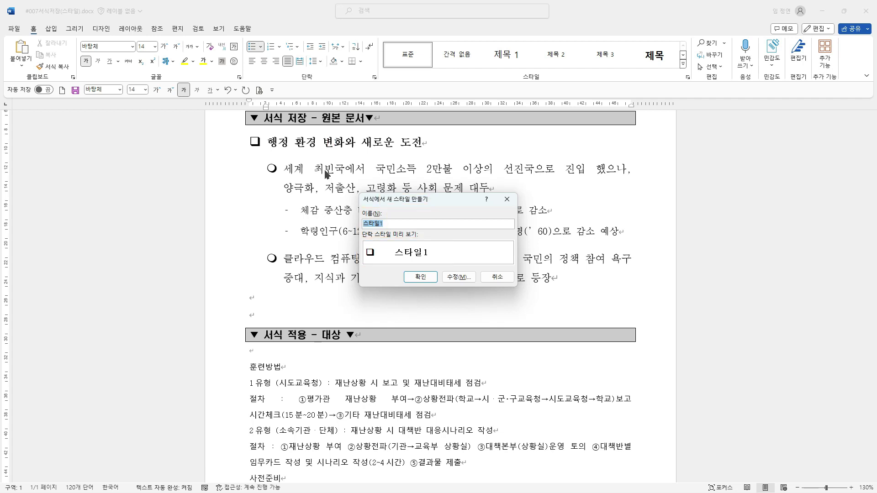
Step: Name the new style "ㅁ항목" and save it from the square-bulleted heading's formatting
text(ㅁ항목)
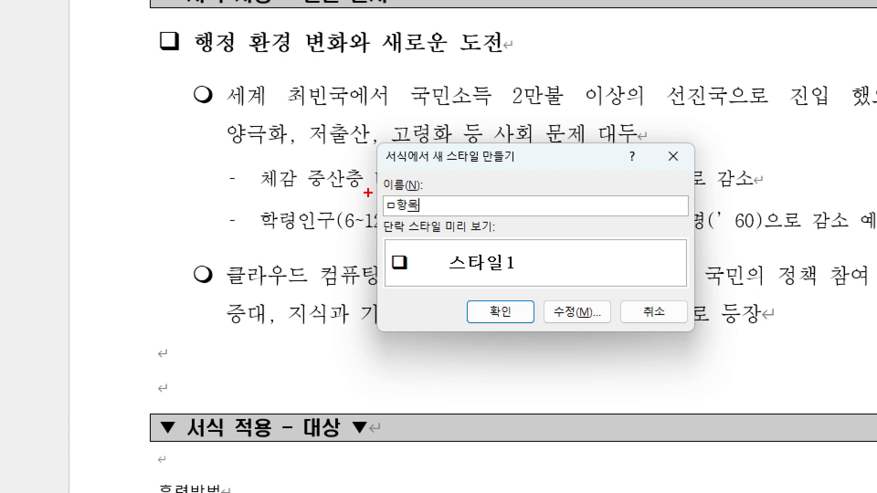
drag(354, 213, 378, 226)
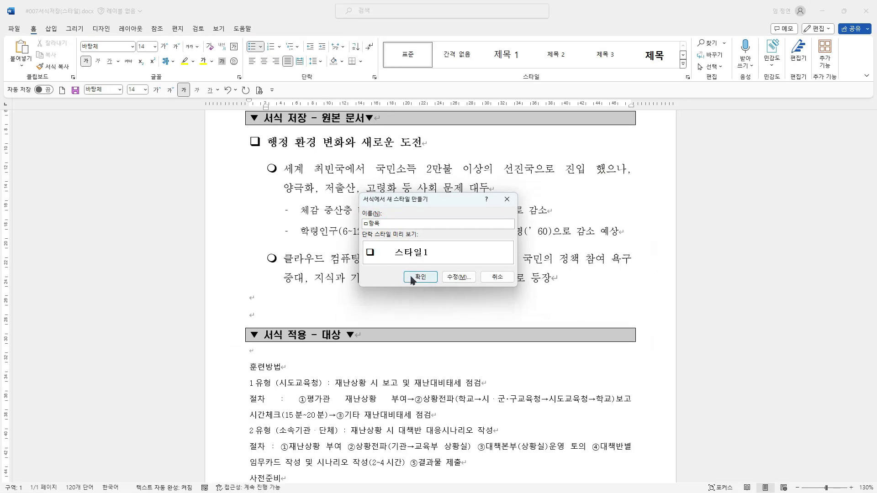
click(482, 312)
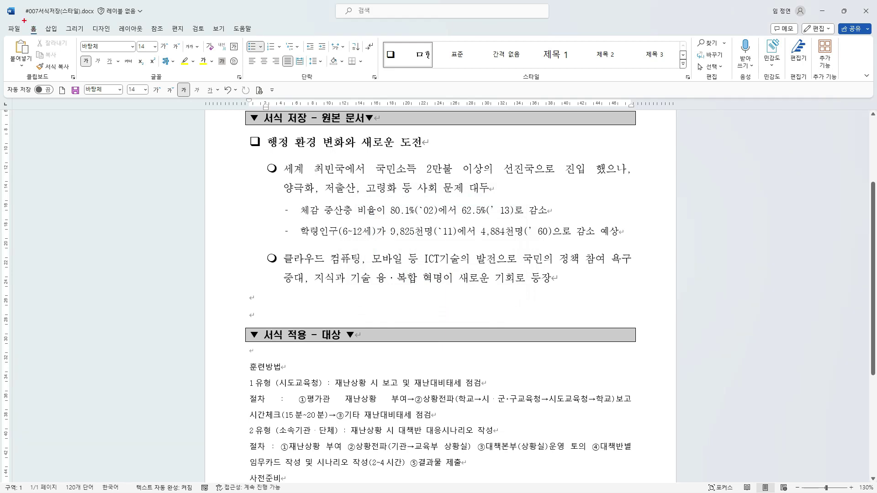
drag(24, 20, 36, 39)
drag(382, 31, 701, 88)
drag(382, 41, 437, 72)
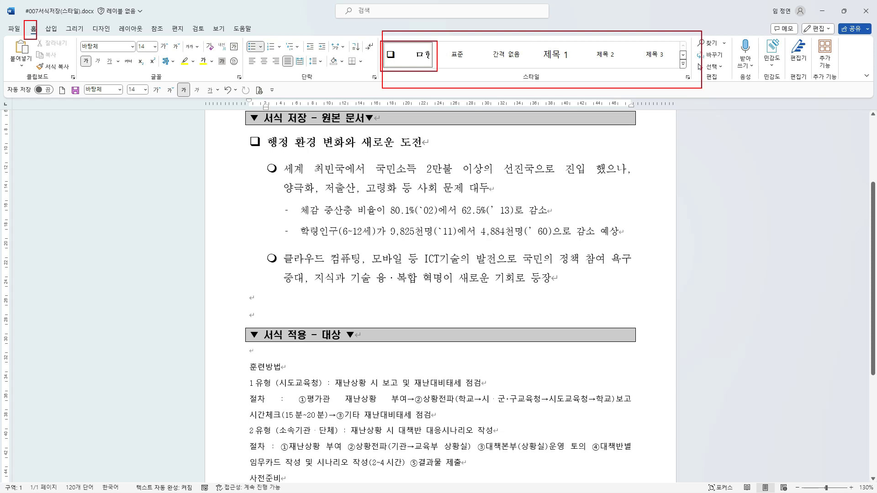
key(Escape)
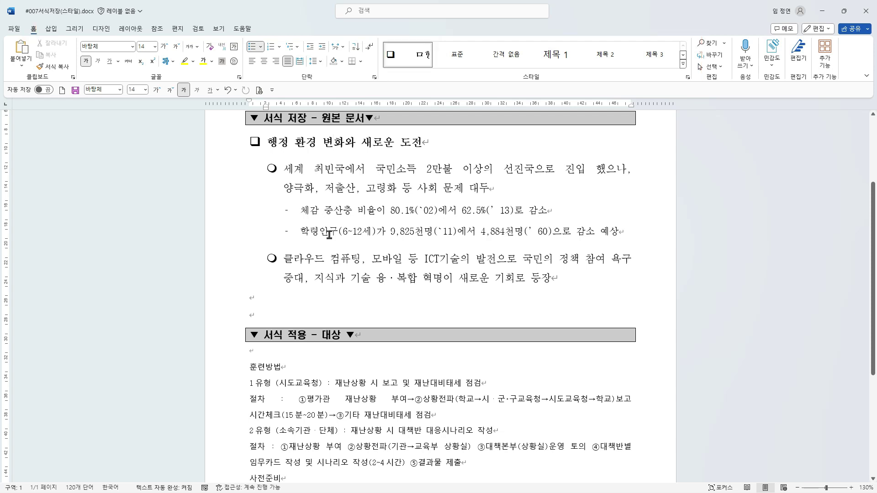
Step: Place the text cursor inside the first circle-bulleted paragraph, "세계 최빈국에서 국민소득…", without leaving any text selected
drag(294, 172, 418, 190)
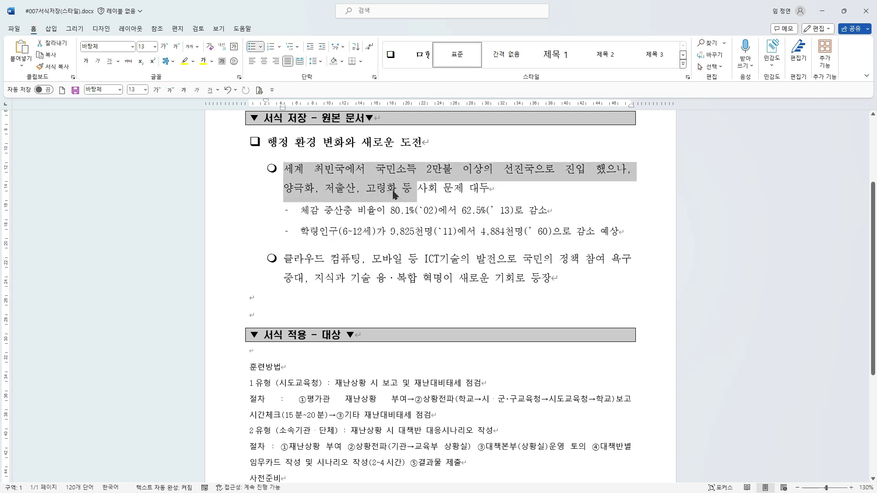
click(339, 173)
drag(296, 169, 364, 194)
click(336, 190)
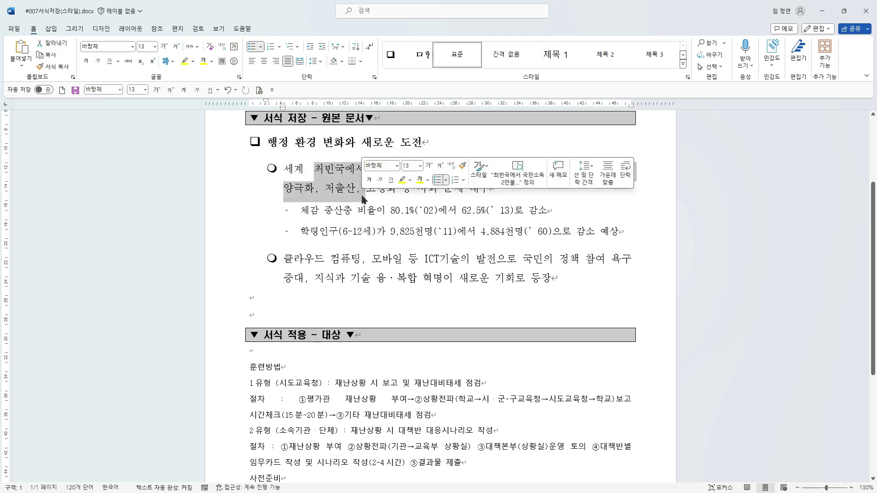
click(335, 179)
click(357, 171)
key(Right)
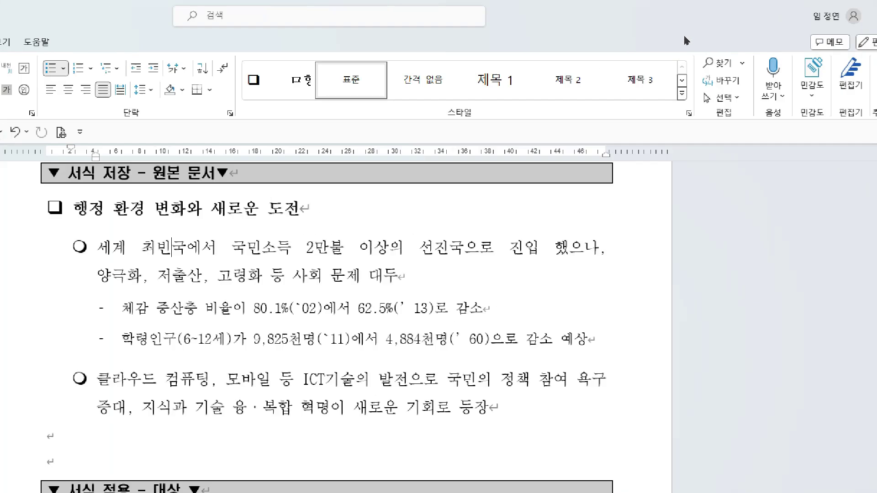
Step: Create a new style named "ㅇ항목" from the formatting of the circle-bulleted paragraph
drag(664, 101, 699, 132)
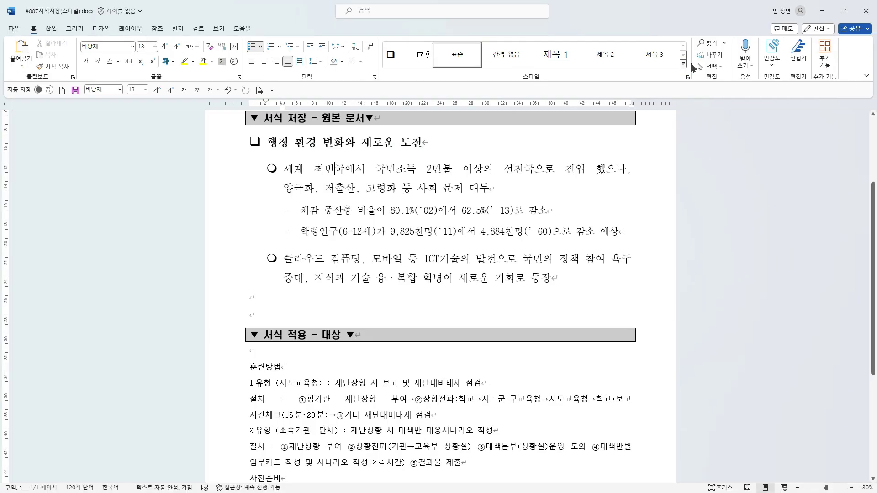
click(681, 103)
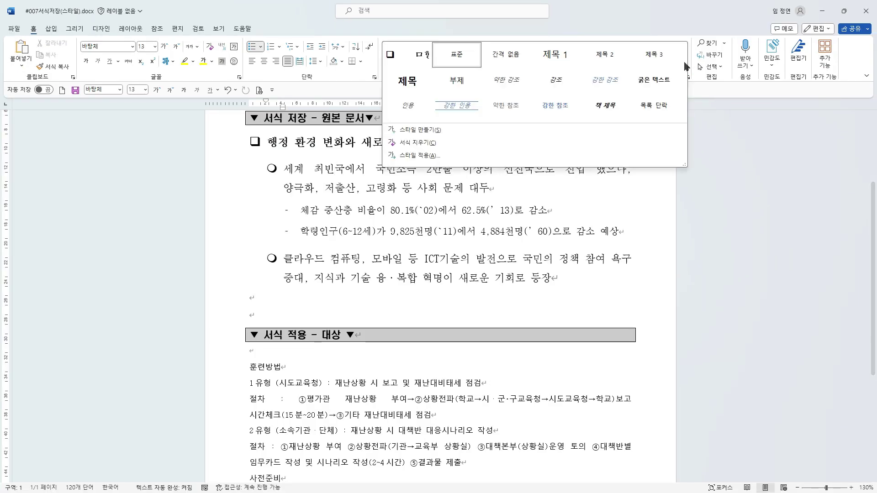
click(439, 131)
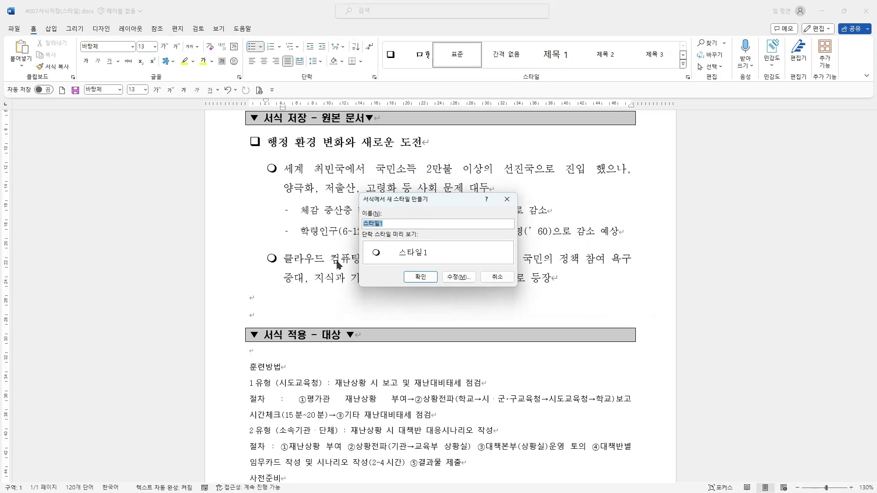
text(의)
text(항목)
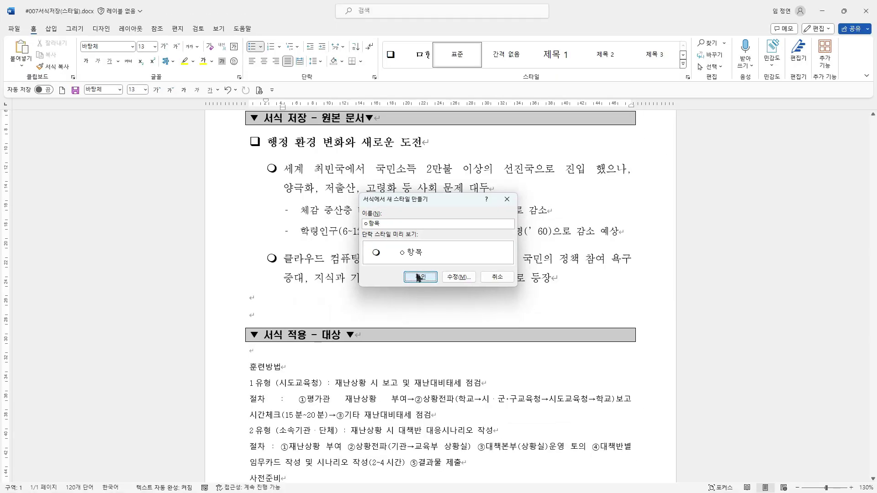
click(418, 277)
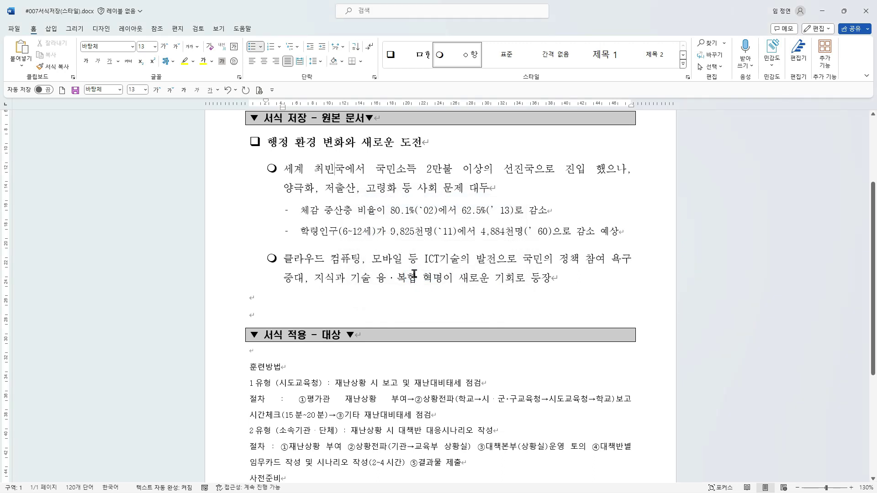
Step: Create a new style named "-항목" from the formatting of the dash-bulleted line "체감 중산층 비율이…"
drag(301, 210, 423, 211)
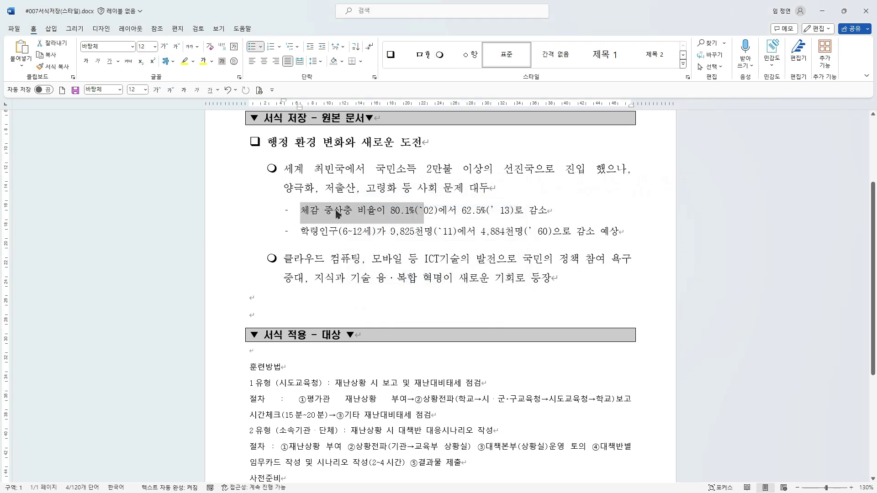
click(369, 211)
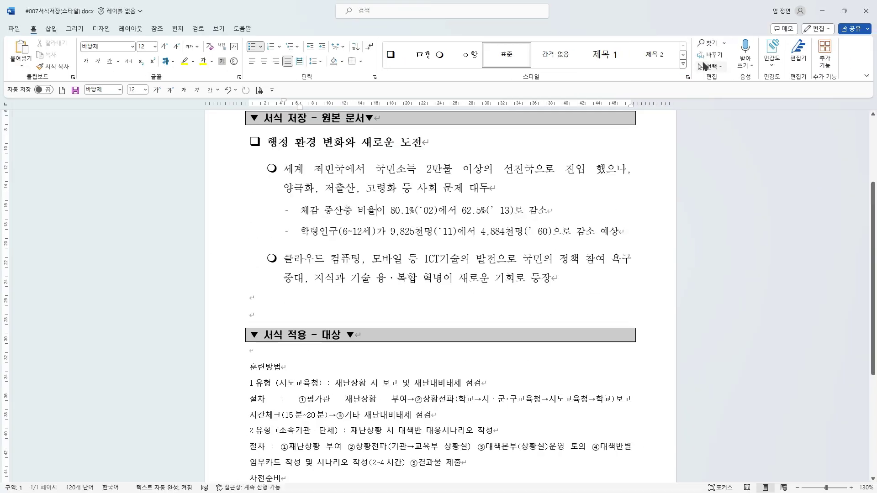
click(678, 82)
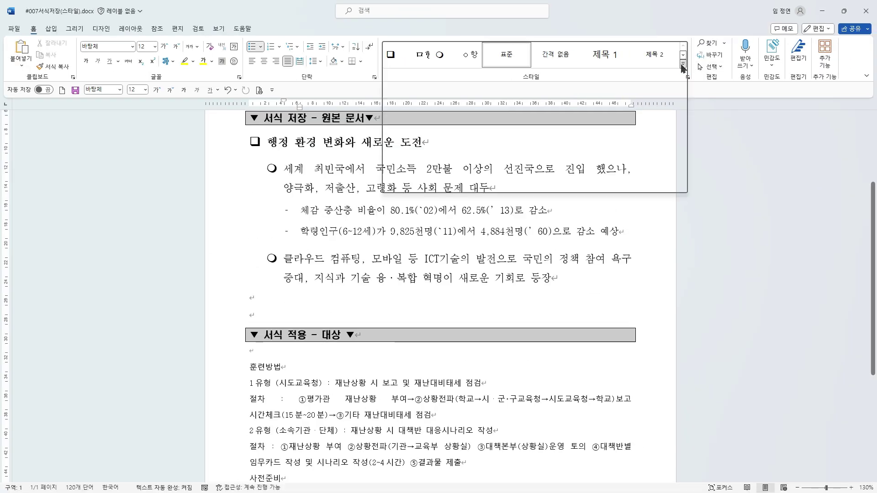
click(412, 157)
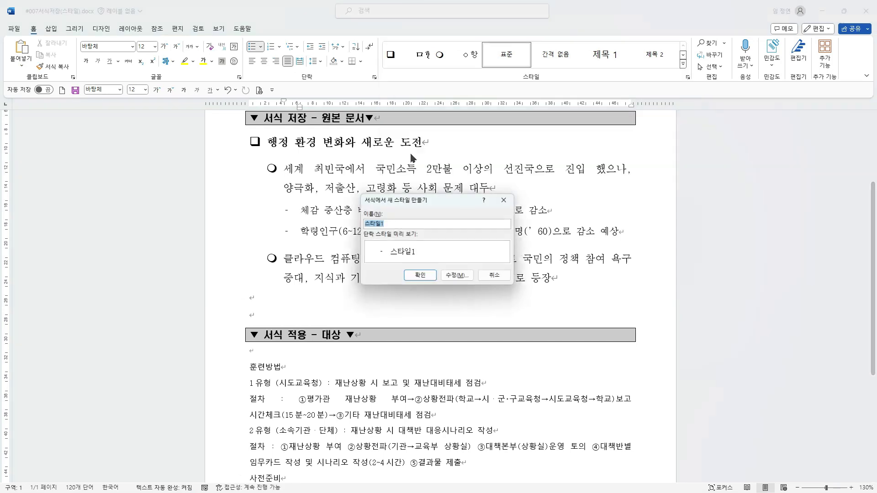
text(-항ㅁ)
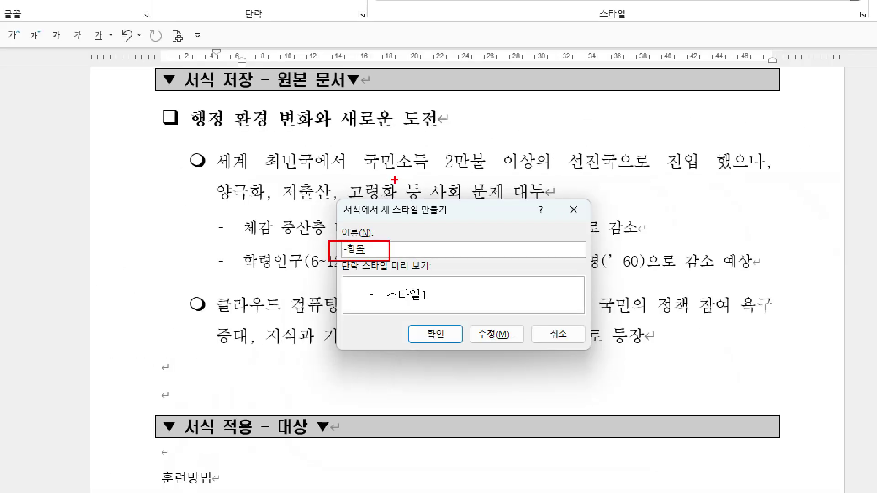
click(431, 333)
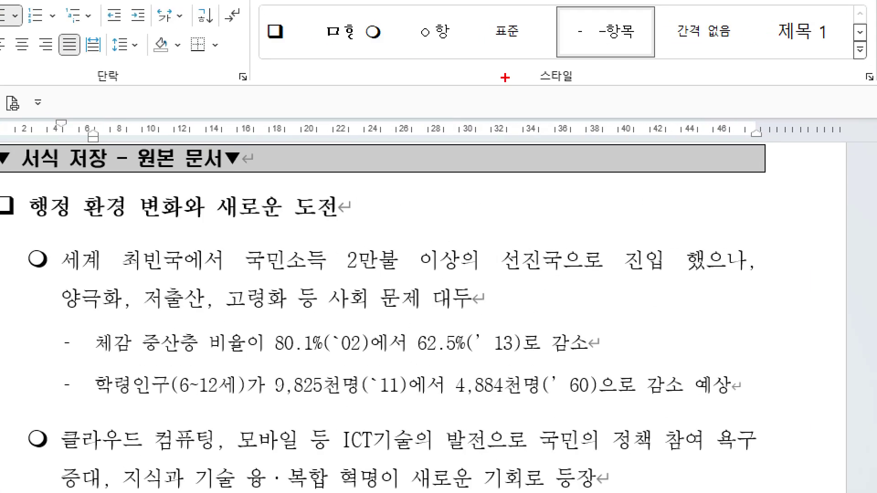
drag(305, 38, 353, 58)
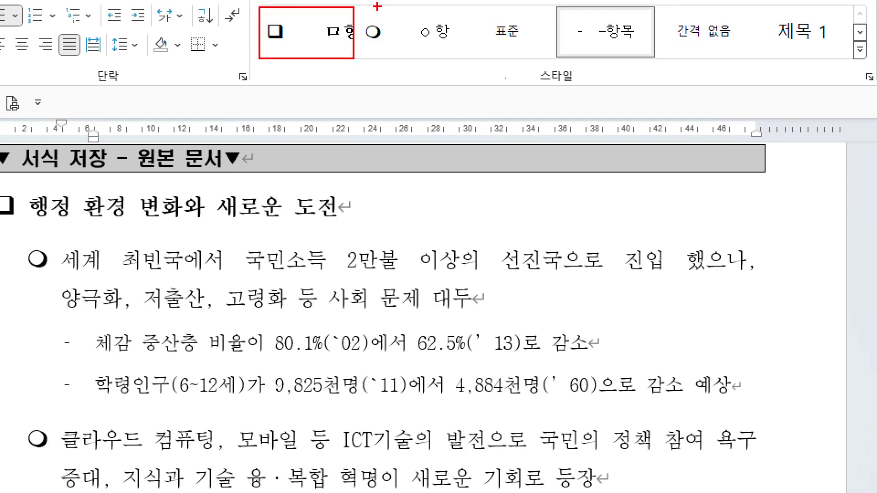
drag(357, 6, 452, 60)
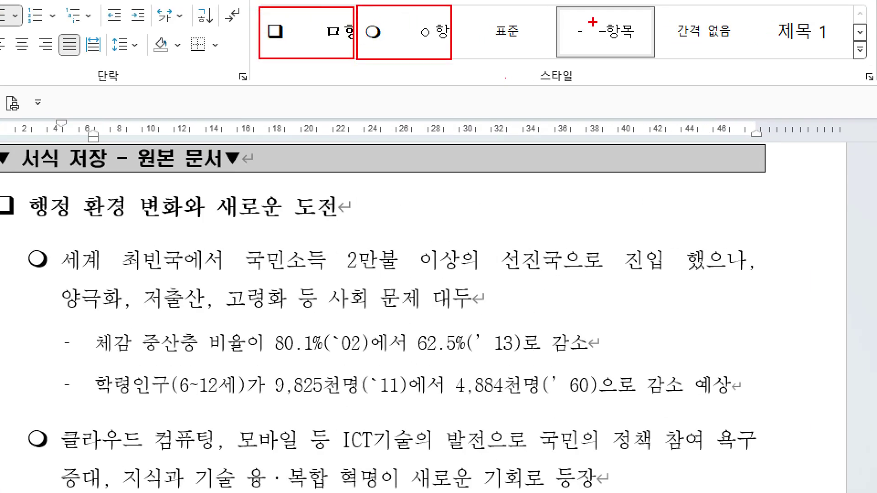
drag(557, 2, 648, 63)
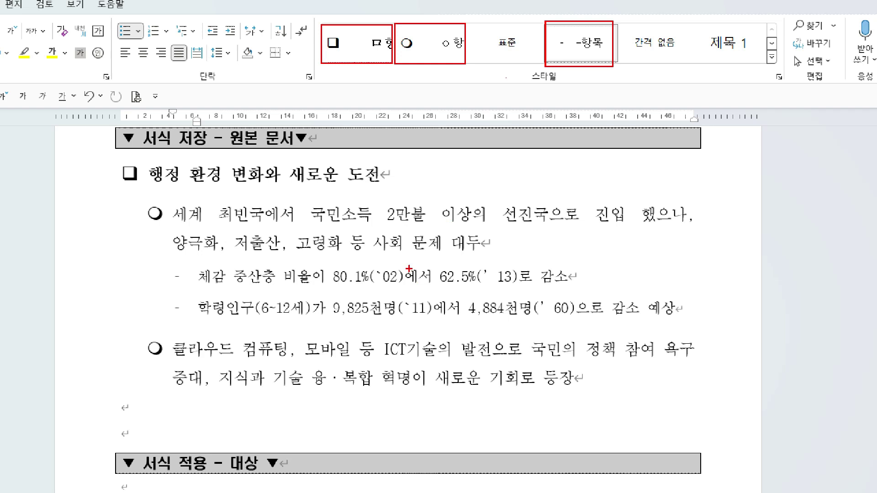
mouse_move(338, 71)
mouse_down()
mouse_move(348, 48)
mouse_move(362, 75)
mouse_up()
mouse_move(419, 83)
mouse_down()
mouse_move(426, 51)
mouse_move(439, 70)
mouse_move(432, 127)
mouse_up()
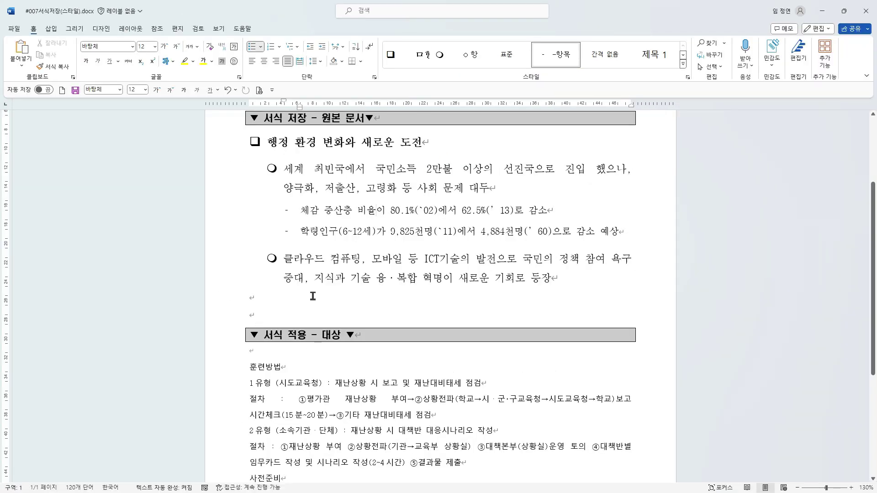
Step: Apply the "ㅁ항목" style to the line "훈련방법" under "서식 적용 - 대상"
scroll(313, 296, down, 3)
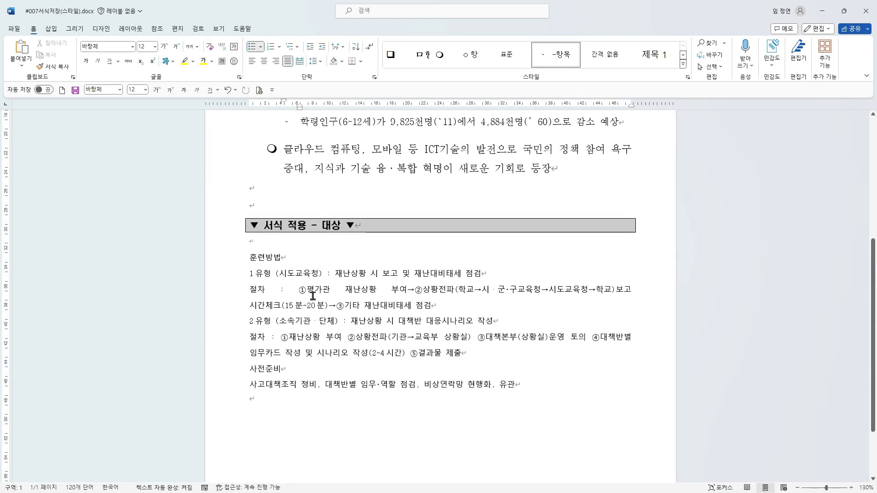
drag(237, 208, 375, 242)
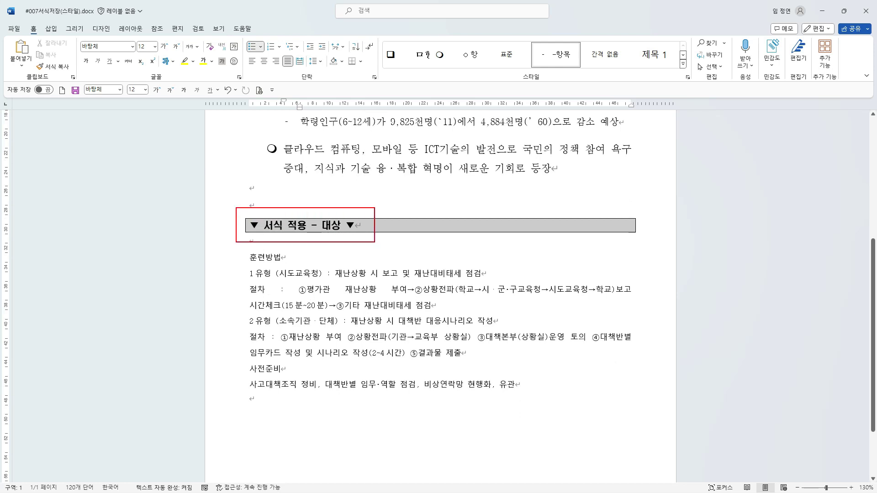
scroll(274, 250, down, 1)
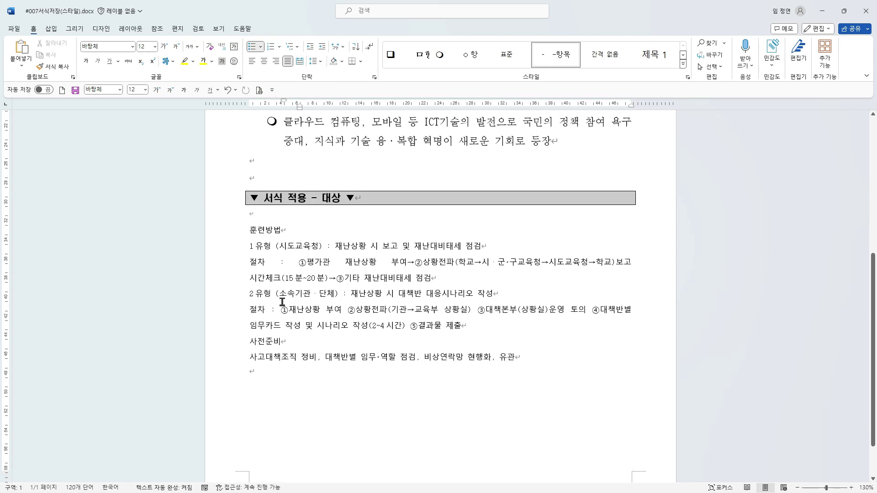
click(266, 233)
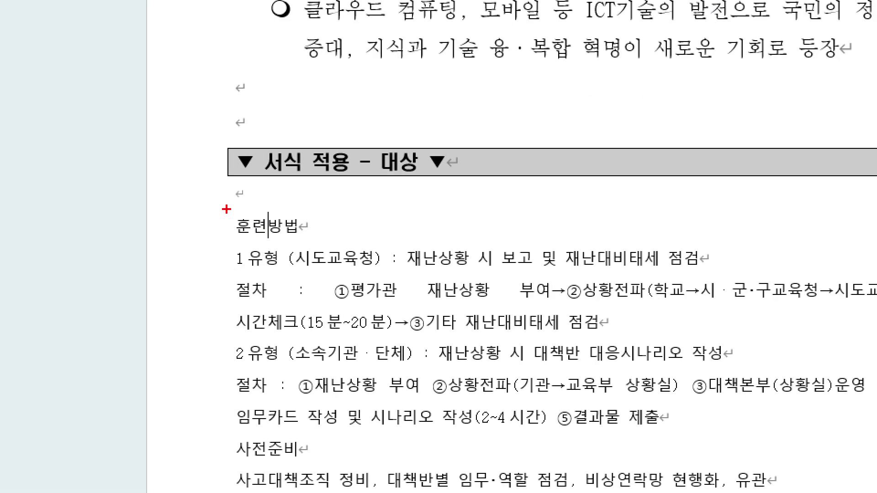
drag(226, 209, 302, 239)
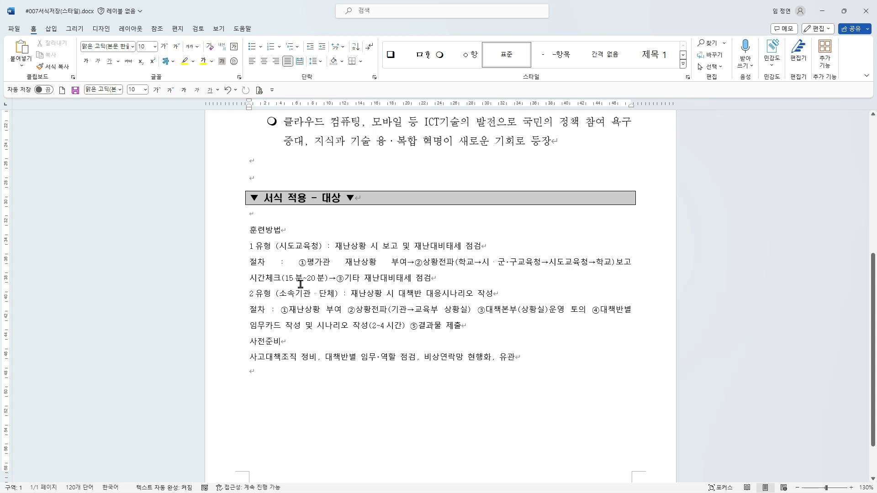
click(257, 230)
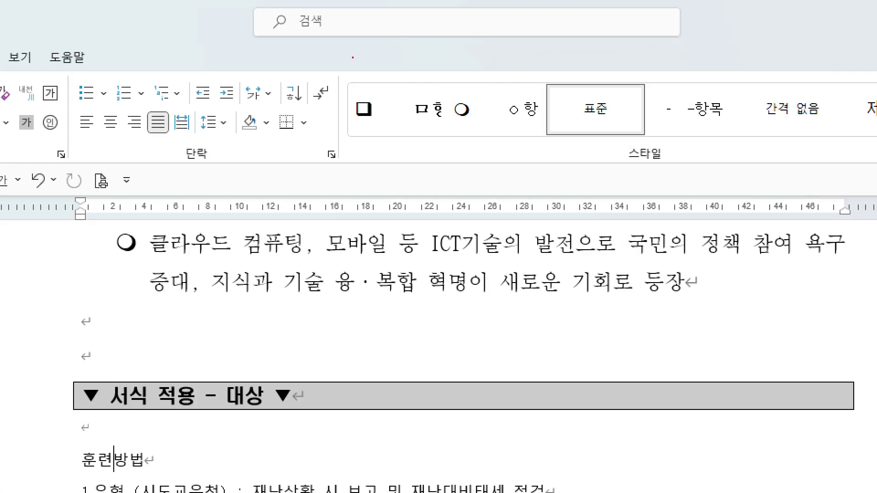
drag(370, 34, 384, 40)
drag(352, 81, 445, 146)
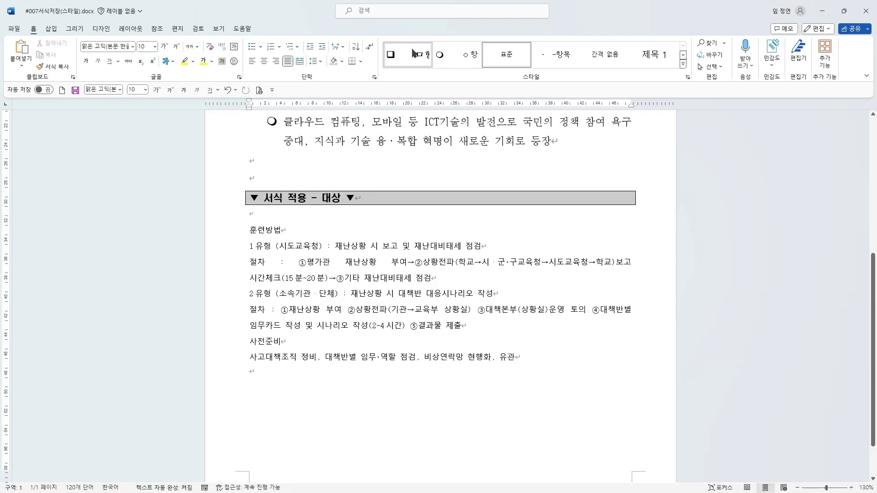
click(414, 54)
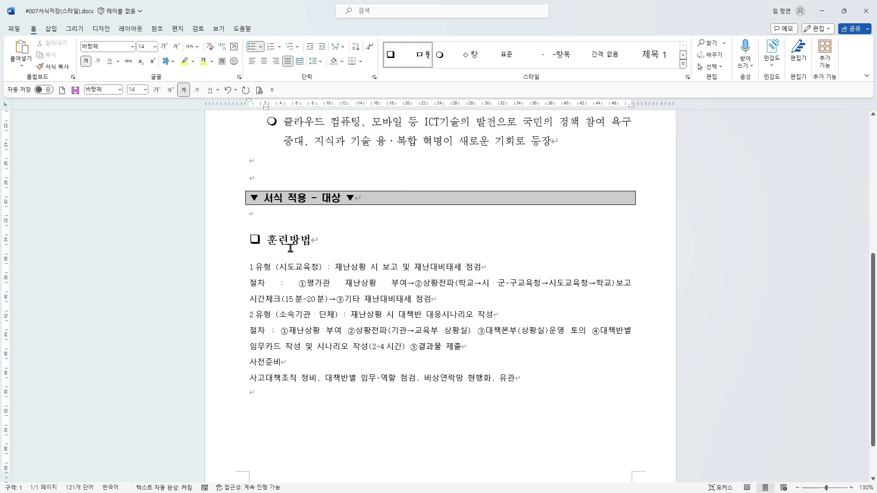
Step: Apply the "ㅇ항목" style to the line "1유형 (시도교육청) : 재난상황 시 보고 및 재난대비태세 점검"
click(267, 267)
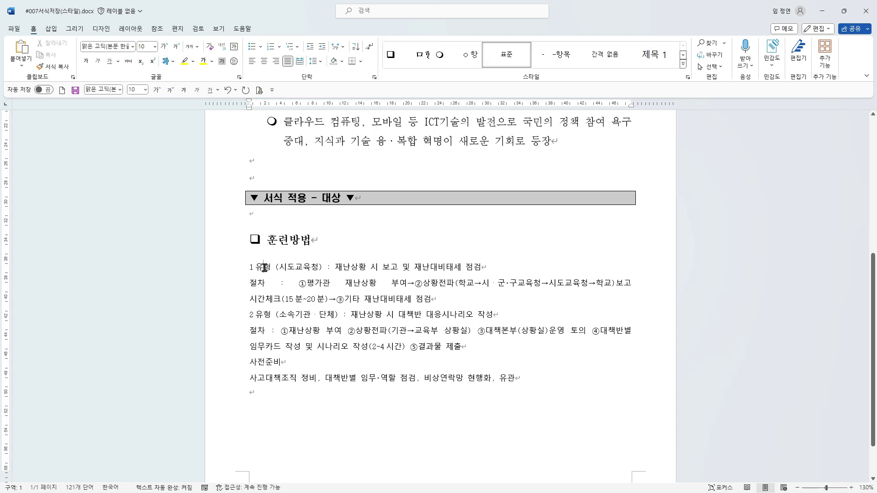
drag(255, 267, 334, 268)
click(296, 268)
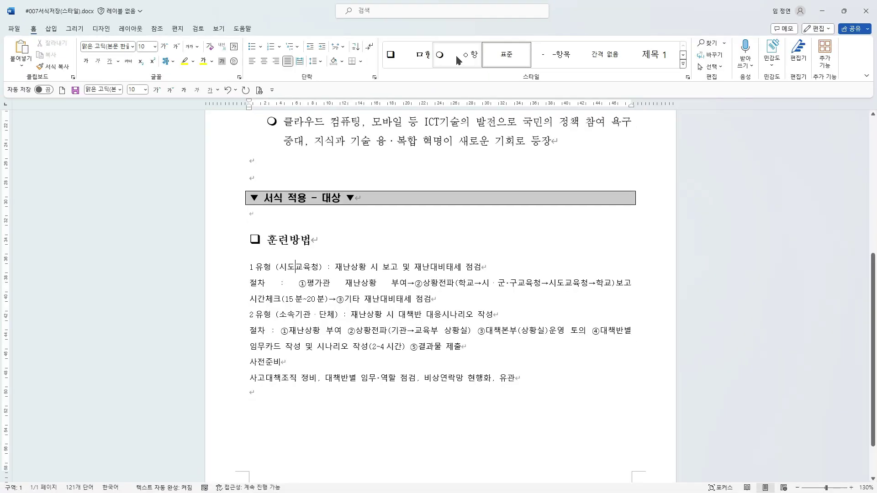
click(457, 60)
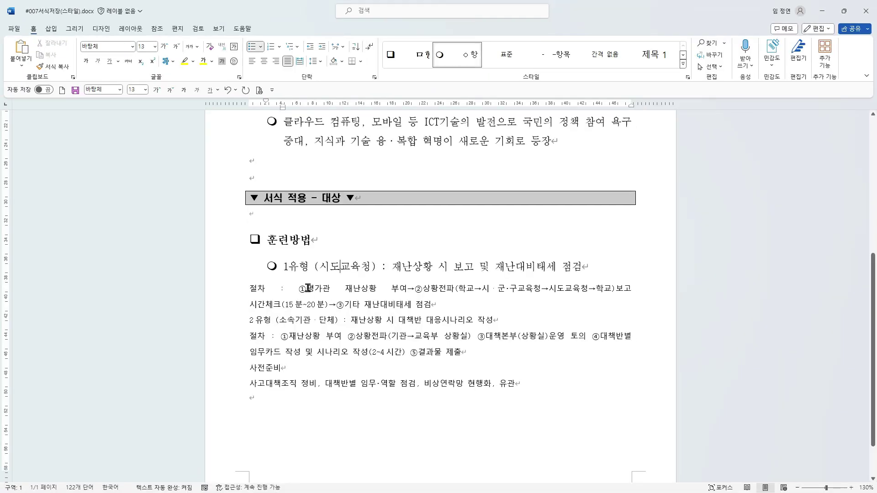
Step: Apply the "-항목" style to the "절차" paragraph under "1유형" and the "ㅇ항목" style to the line "2유형 (소속기관·단체)"
click(250, 289)
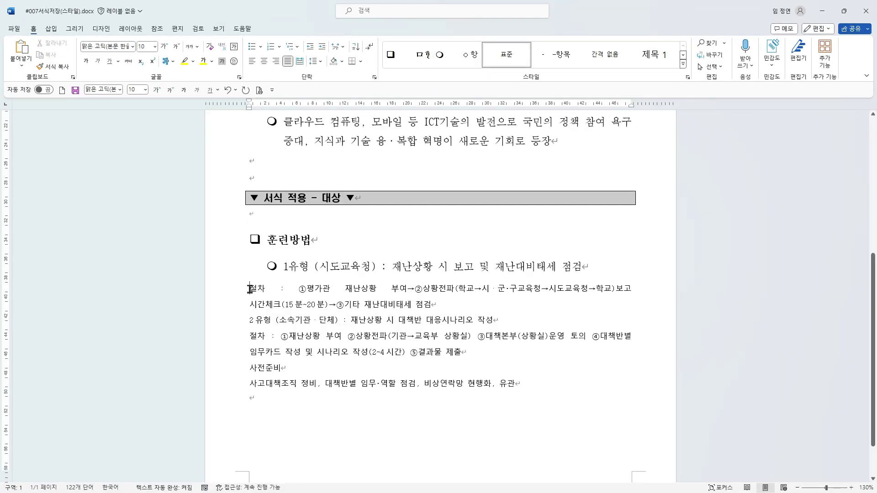
click(556, 56)
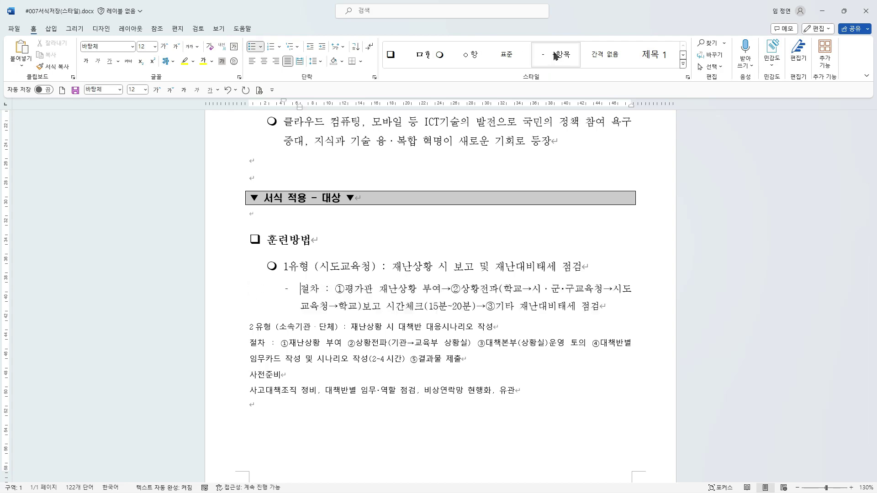
click(254, 326)
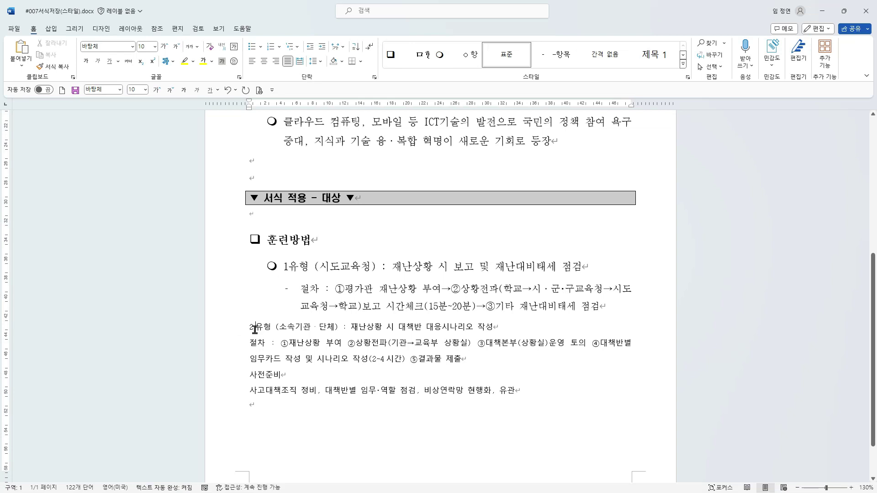
click(467, 58)
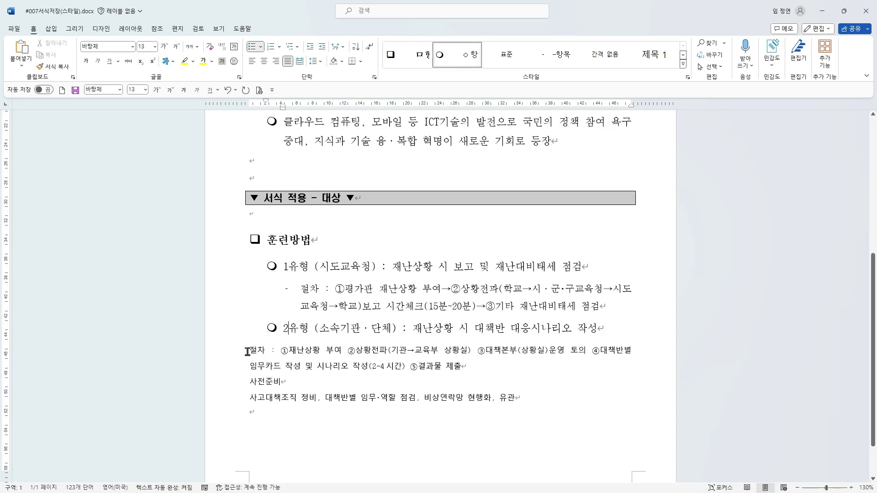
Step: Apply the "-항목" style to the paragraph "절차 : ①재난상황 부여…" under "2유형"
double_click(263, 356)
click(261, 355)
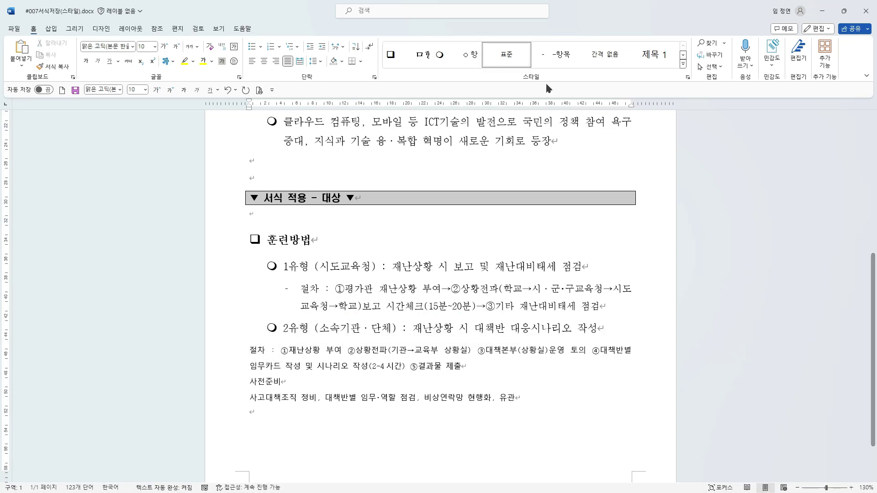
click(554, 55)
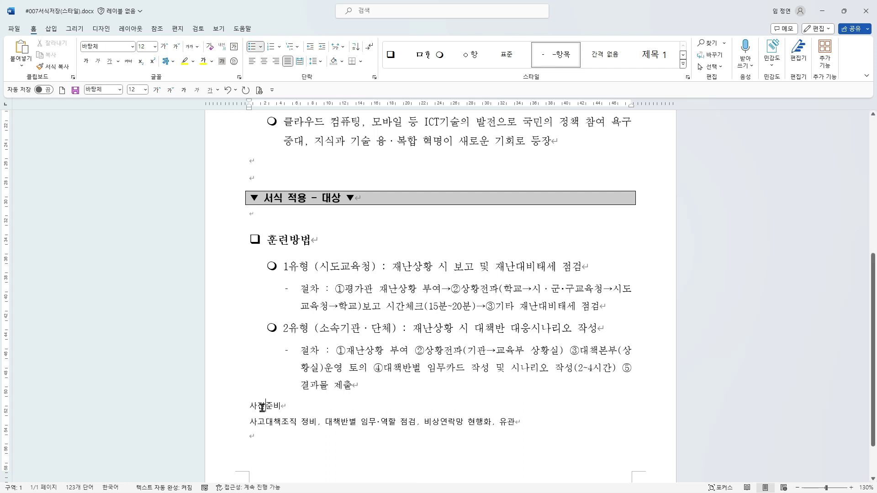
Step: Apply the "ㅁ항목" style to the line "사전준비" and the "ㅇ항목" style to the line "사고대책조직 정비…" below it
scroll(265, 411, down, 2)
click(258, 352)
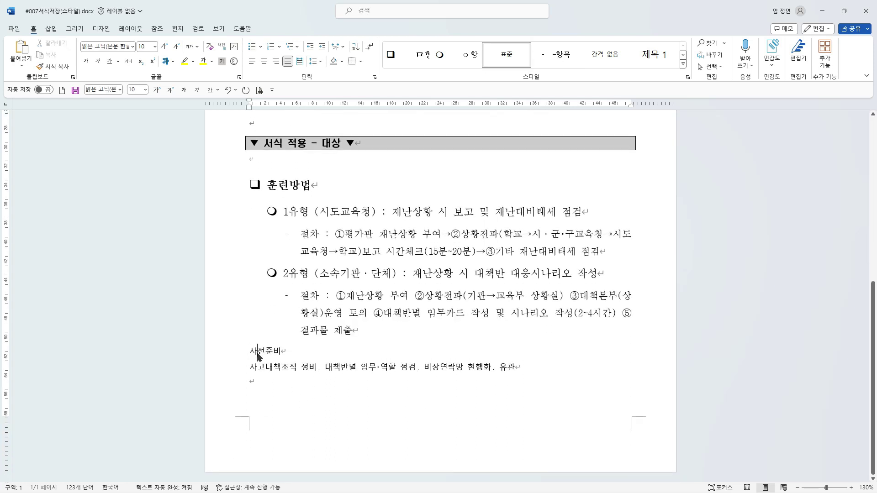
click(406, 54)
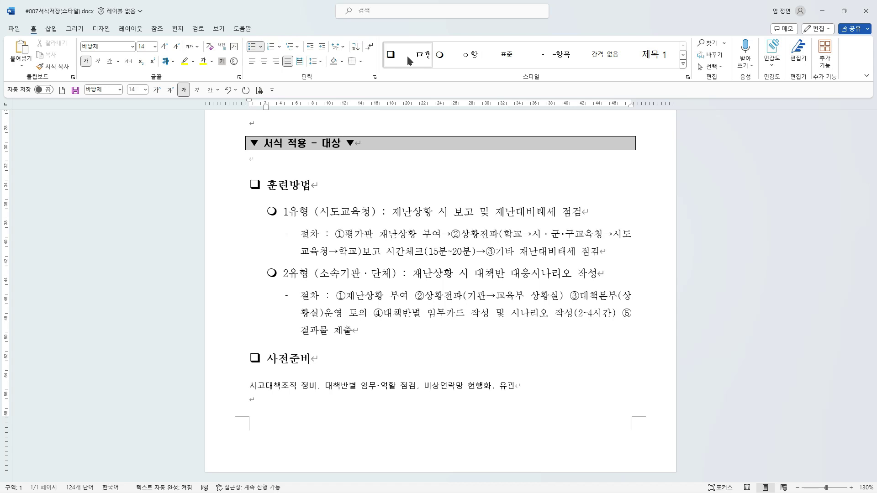
click(277, 386)
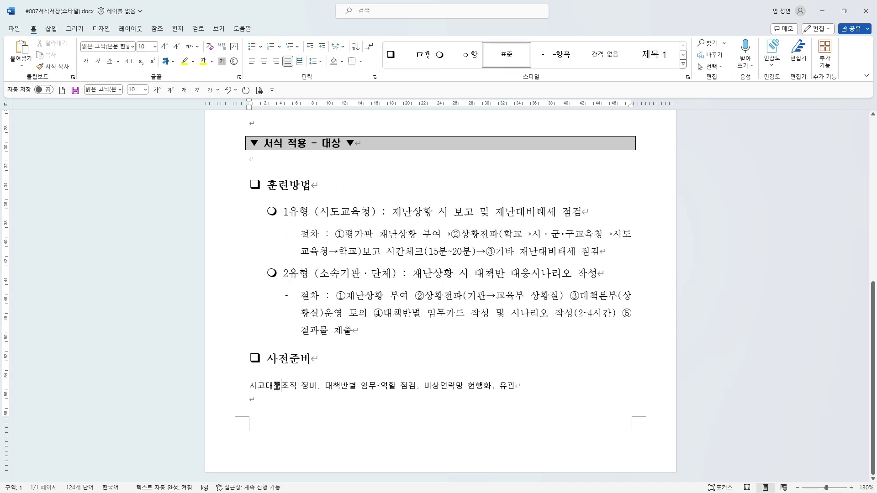
drag(250, 385, 304, 386)
click(303, 386)
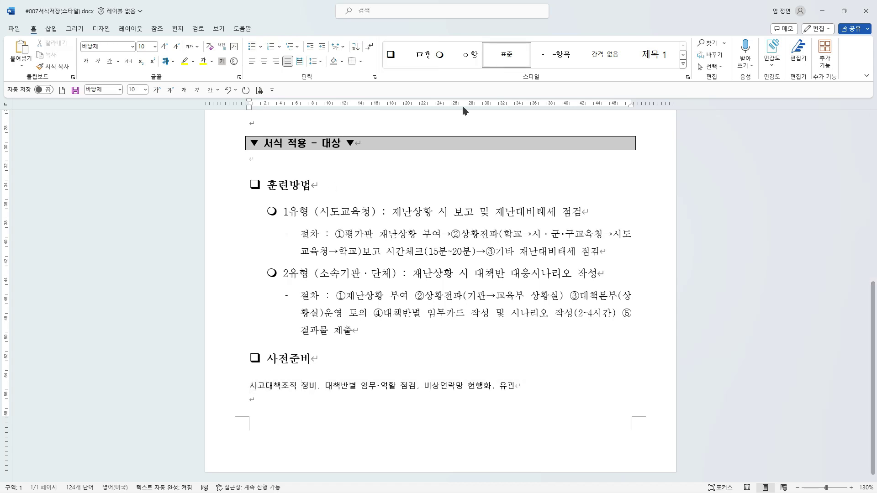
click(457, 54)
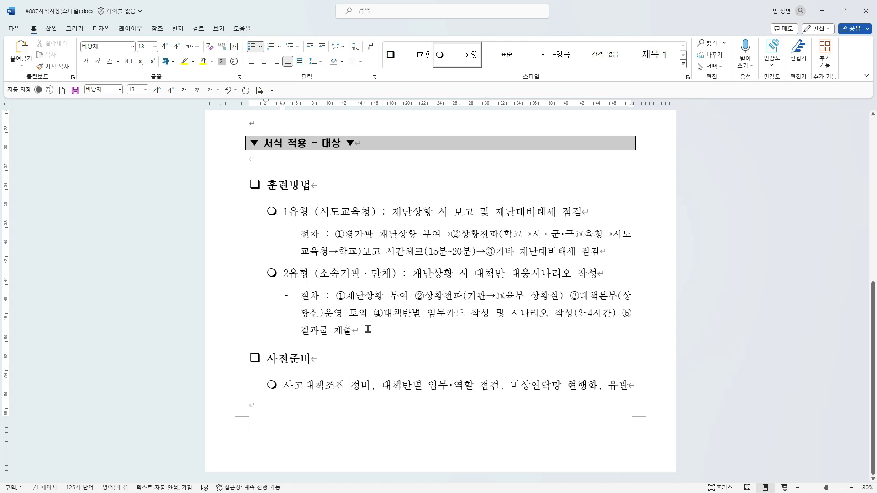
scroll(318, 326, up, 5)
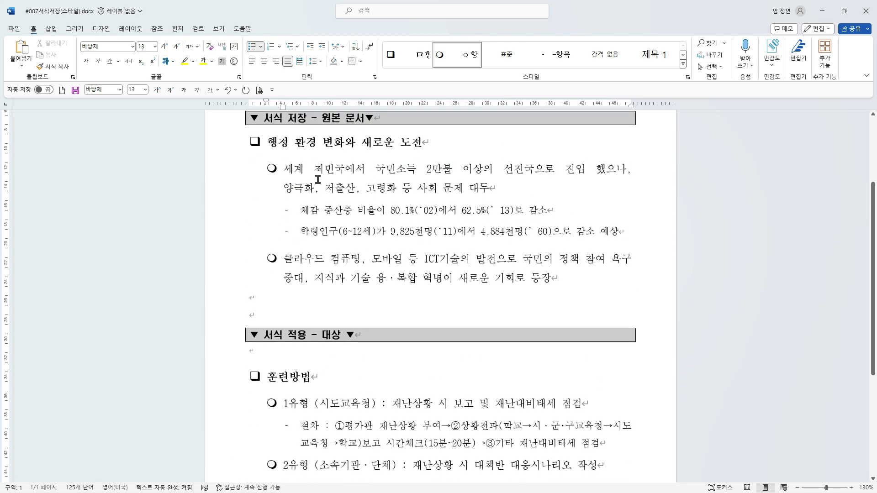
scroll(317, 179, down, 5)
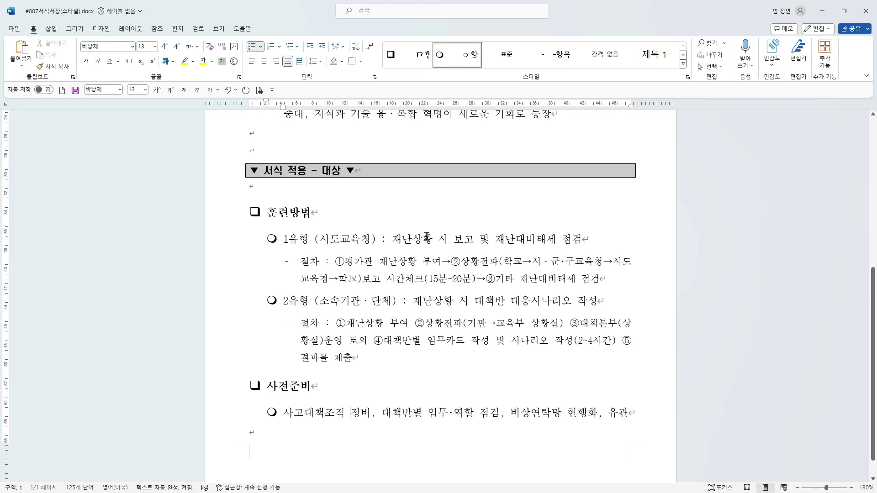
scroll(426, 237, up, 5)
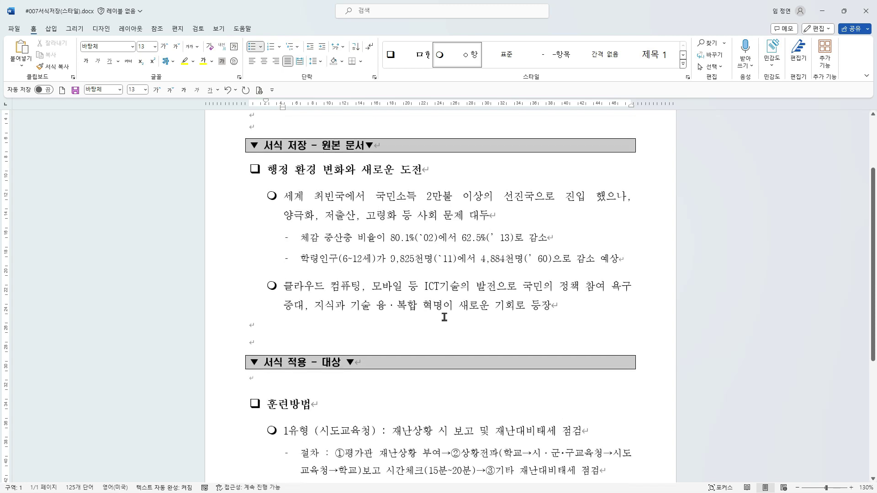
scroll(444, 316, up, 1)
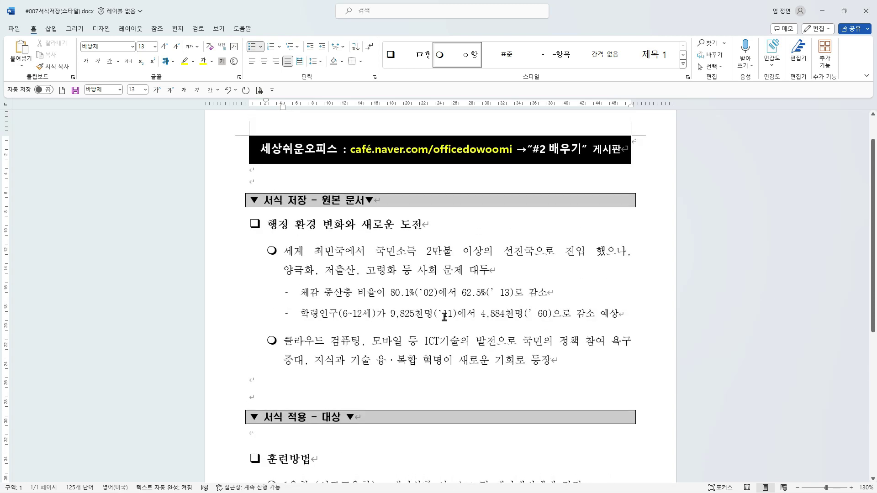